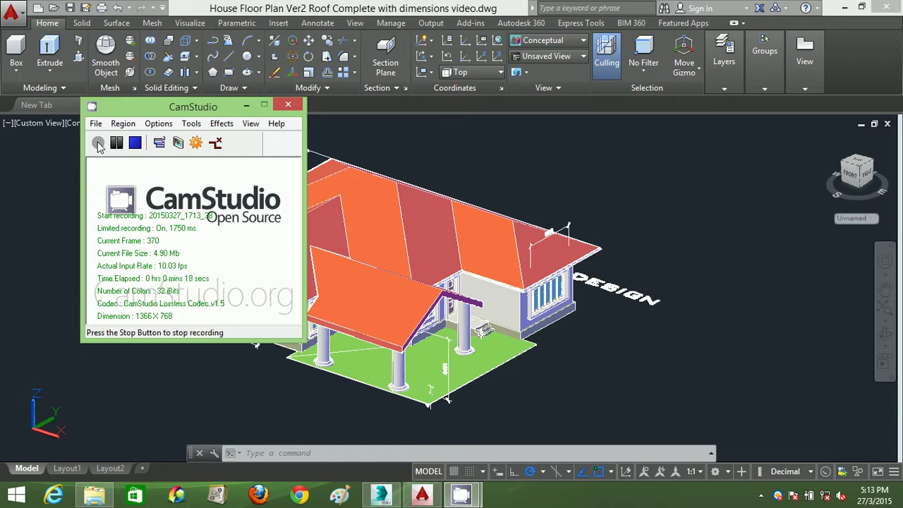
Minimize the CamStudio recorder window to reveal the AutoCAD house drawing
{"action": "left_click", "coordinate": [246, 106]}
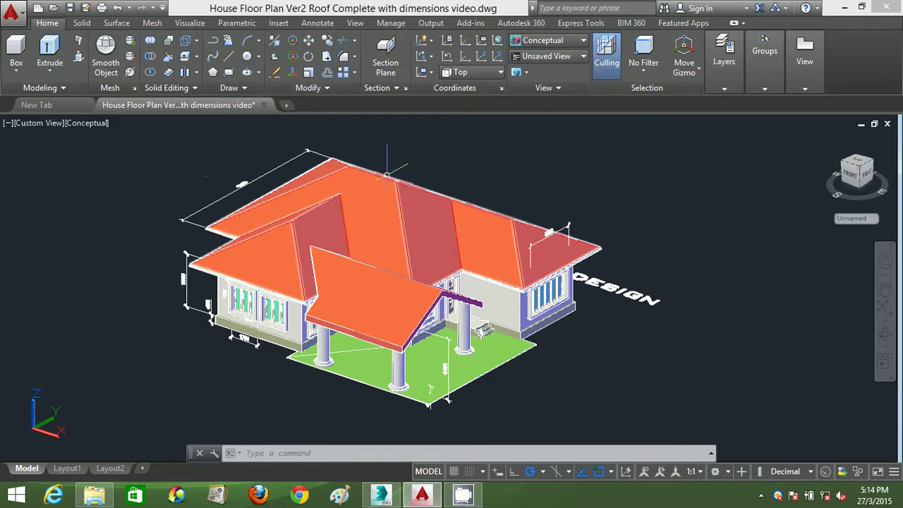
{"action": "left_click", "coordinate": [381, 495]}
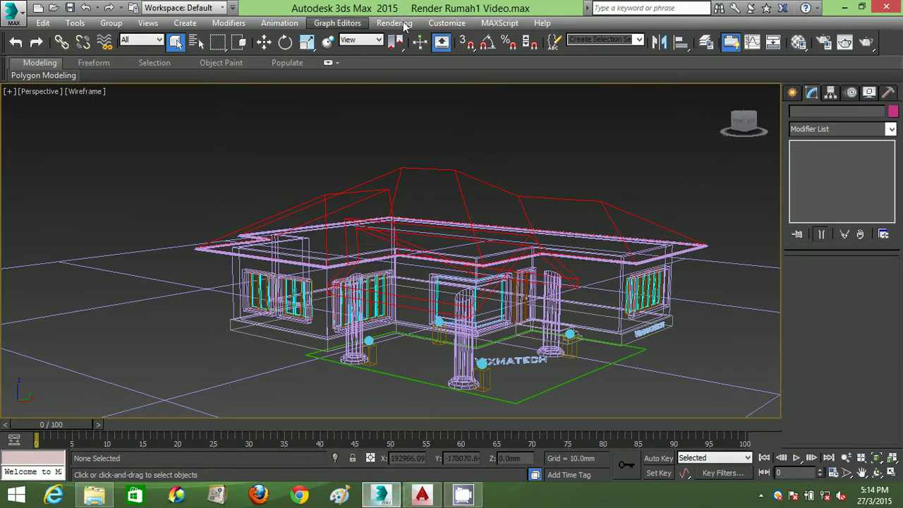
{"action": "left_click", "coordinate": [842, 7]}
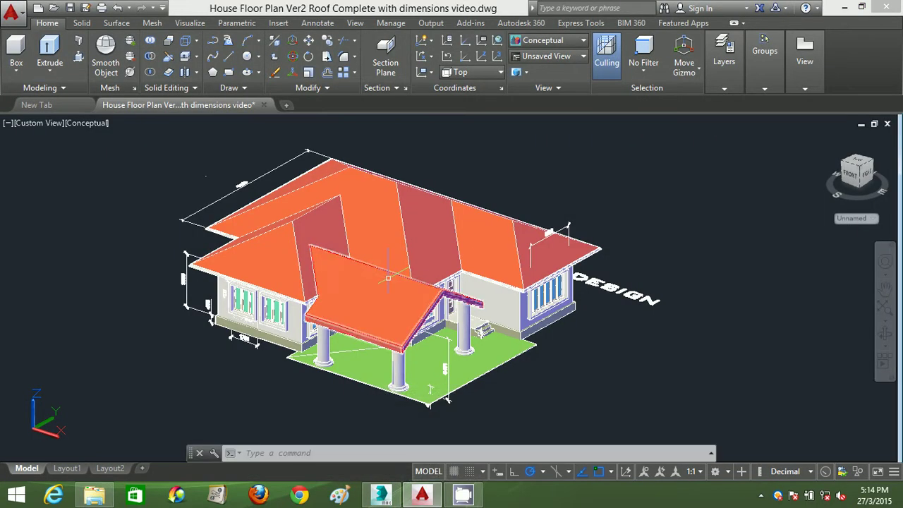
{"action": "scroll", "coordinate": [388, 277], "scroll_direction": "down", "scroll_amount": 2}
{"action": "mouse_move", "coordinate": [388, 277]}
{"action": "middle_mouse_down", "text": "shift"}
{"action": "mouse_move", "coordinate": [247, 262]}
{"action": "mouse_move", "coordinate": [326, 230]}
{"action": "mouse_move", "coordinate": [377, 312]}
{"action": "middle_mouse_up", "text": "shift"}
{"action": "scroll", "coordinate": [343, 271], "scroll_direction": "up", "scroll_amount": 3}
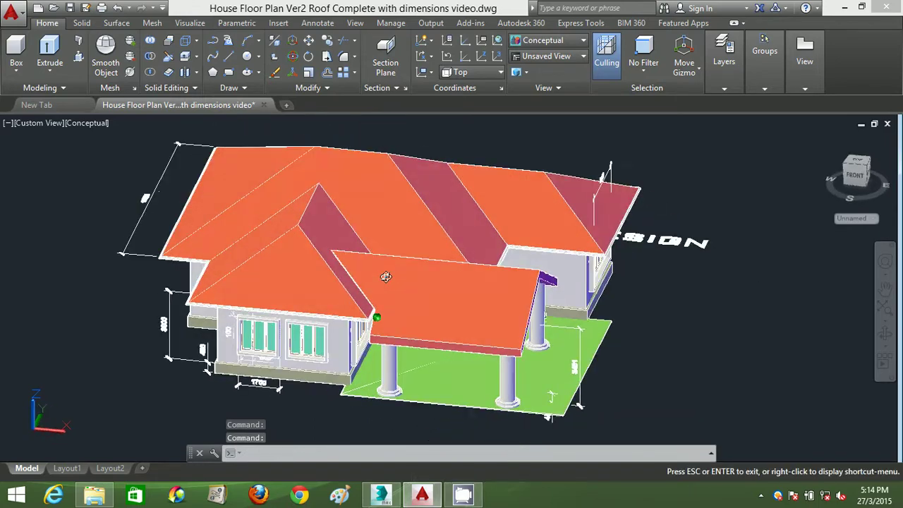
{"action": "scroll", "coordinate": [154, 273], "scroll_direction": "up", "scroll_amount": 3}
{"action": "scroll", "coordinate": [154, 274], "scroll_direction": "up", "scroll_amount": 2}
{"action": "scroll", "coordinate": [154, 273], "scroll_direction": "up", "scroll_amount": 2}
{"action": "scroll", "coordinate": [154, 274], "scroll_direction": "down", "scroll_amount": 5}
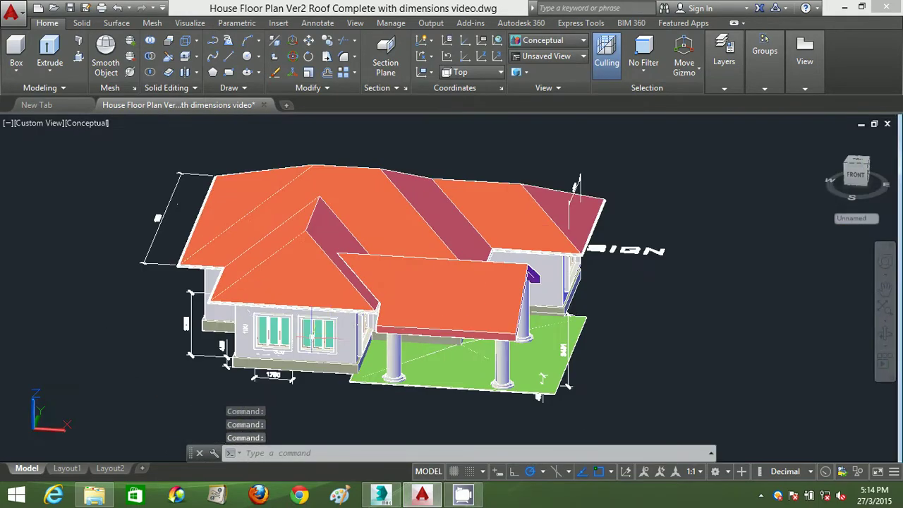
{"action": "middle_click_drag", "start_coordinate": [367, 332], "coordinate": [353, 360], "text": "shift"}
{"action": "scroll", "coordinate": [353, 360], "scroll_direction": "up", "scroll_amount": 3}
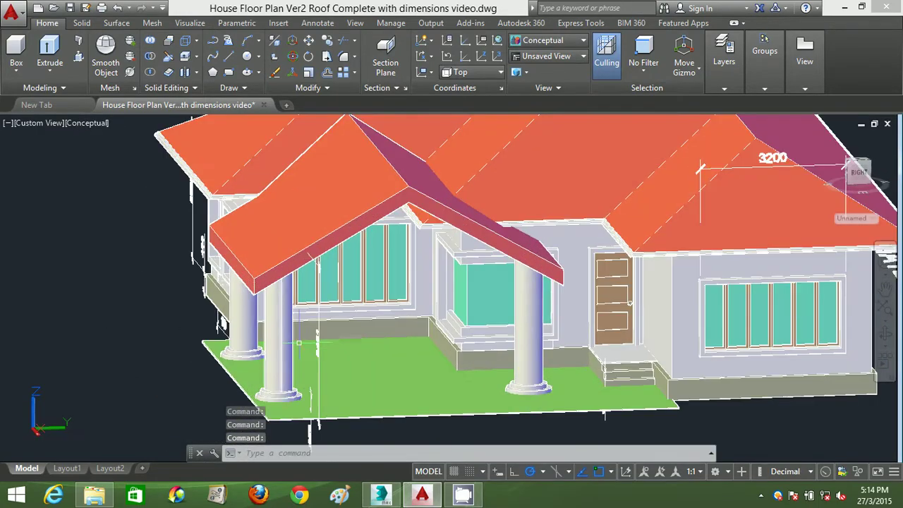
{"action": "scroll", "coordinate": [464, 289], "scroll_direction": "up", "scroll_amount": 3}
{"action": "scroll", "coordinate": [429, 288], "scroll_direction": "down", "scroll_amount": 2}
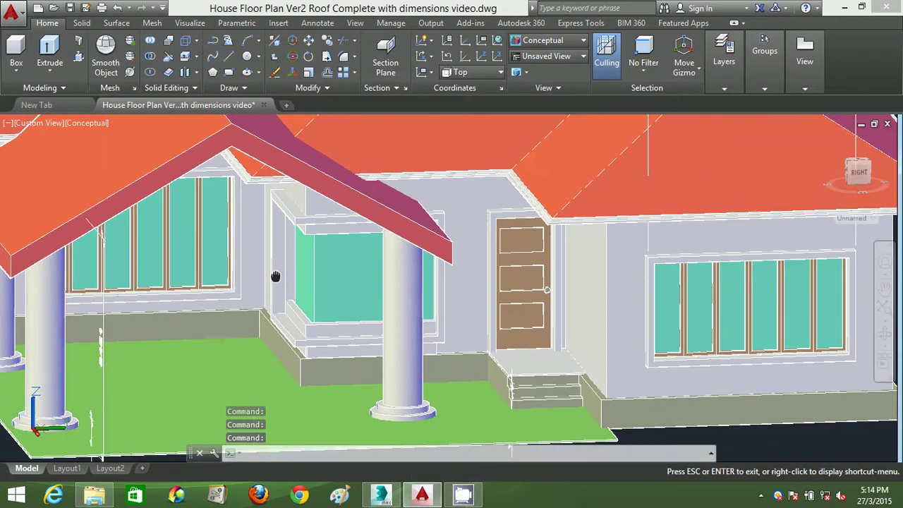
{"action": "scroll", "coordinate": [395, 311], "scroll_direction": "down", "scroll_amount": 3}
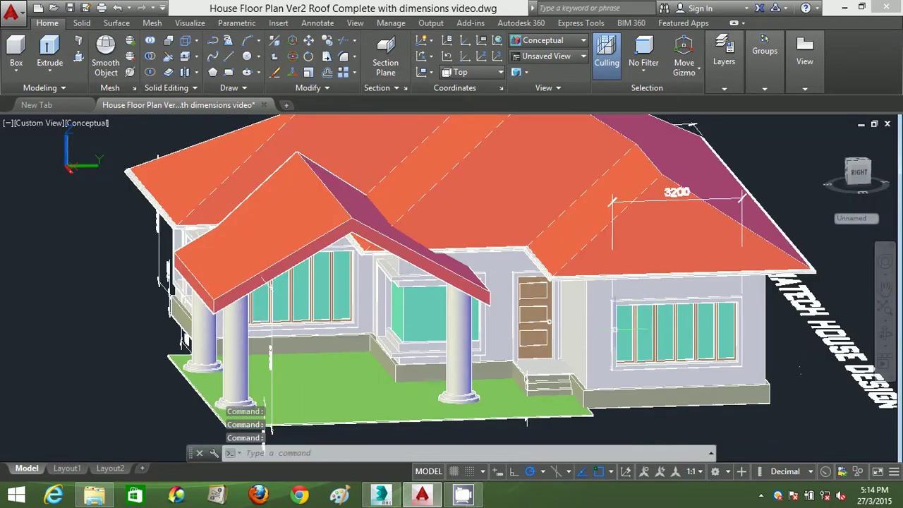
{"action": "mouse_move", "coordinate": [304, 282]}
{"action": "middle_mouse_down", "text": "shift"}
{"action": "mouse_move", "coordinate": [323, 278]}
{"action": "mouse_move", "coordinate": [343, 308]}
{"action": "middle_mouse_up", "text": "shift"}
{"action": "scroll", "coordinate": [343, 309], "scroll_direction": "down", "scroll_amount": 3}
{"action": "scroll", "coordinate": [343, 308], "scroll_direction": "up", "scroll_amount": 4}
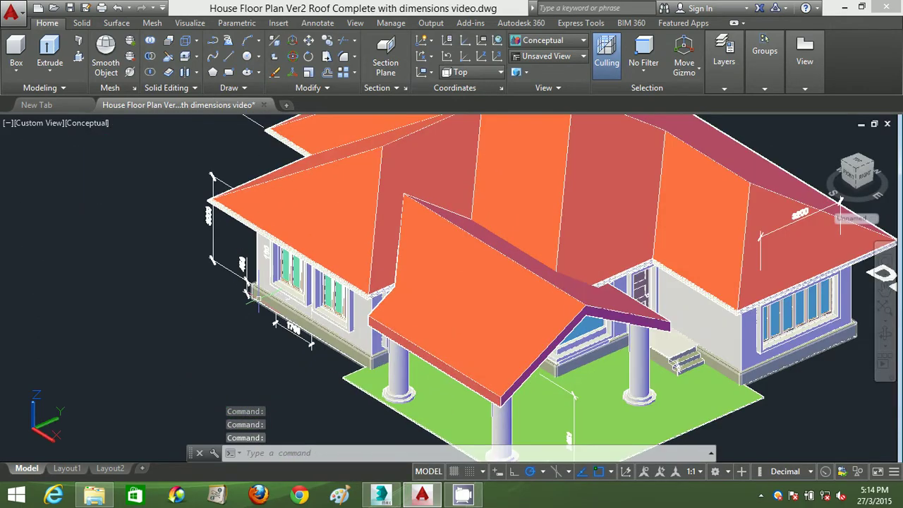
{"action": "scroll", "coordinate": [254, 301], "scroll_direction": "down", "scroll_amount": 2}
{"action": "scroll", "coordinate": [254, 301], "scroll_direction": "down", "scroll_amount": 2}
{"action": "scroll", "coordinate": [255, 301], "scroll_direction": "up", "scroll_amount": 1}
{"action": "scroll", "coordinate": [253, 291], "scroll_direction": "down", "scroll_amount": 2}
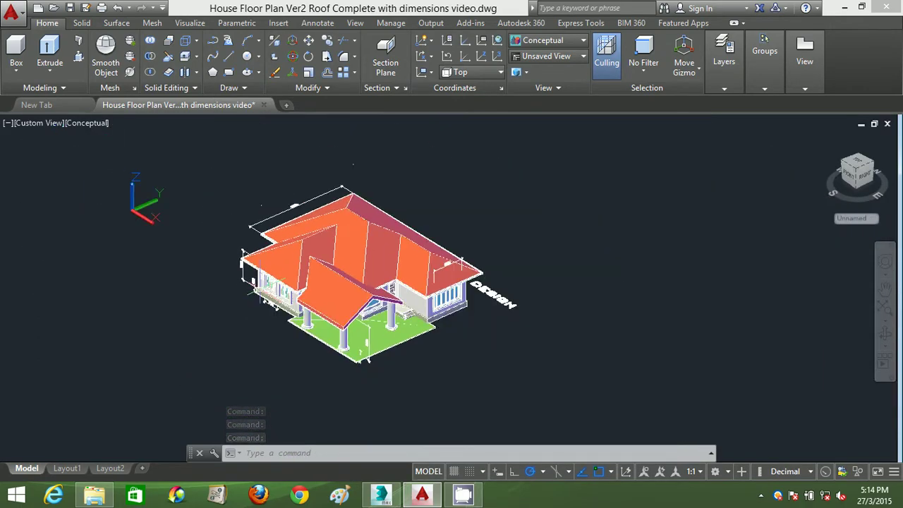
{"action": "scroll", "coordinate": [253, 291], "scroll_direction": "up", "scroll_amount": 1}
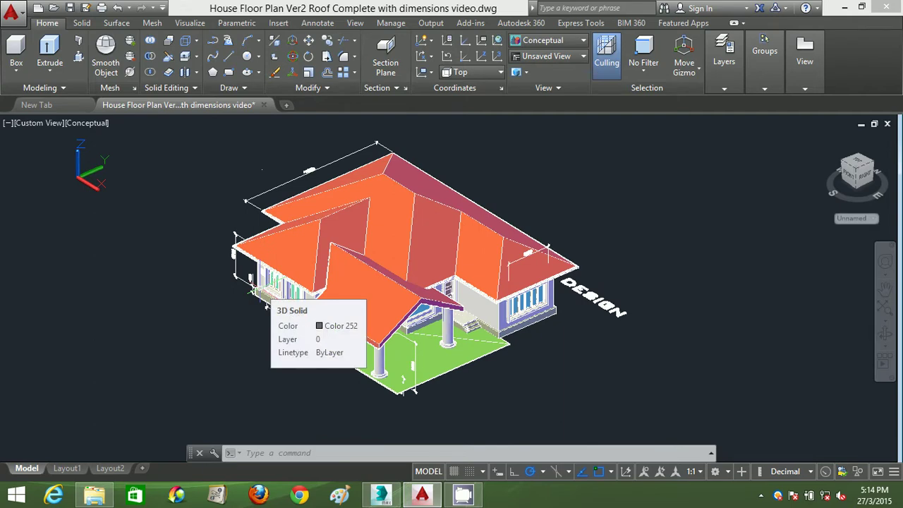
{"action": "scroll", "coordinate": [267, 305], "scroll_direction": "down", "scroll_amount": 1}
{"action": "scroll", "coordinate": [267, 305], "scroll_direction": "down", "scroll_amount": 2}
{"action": "scroll", "coordinate": [212, 268], "scroll_direction": "up", "scroll_amount": 4}
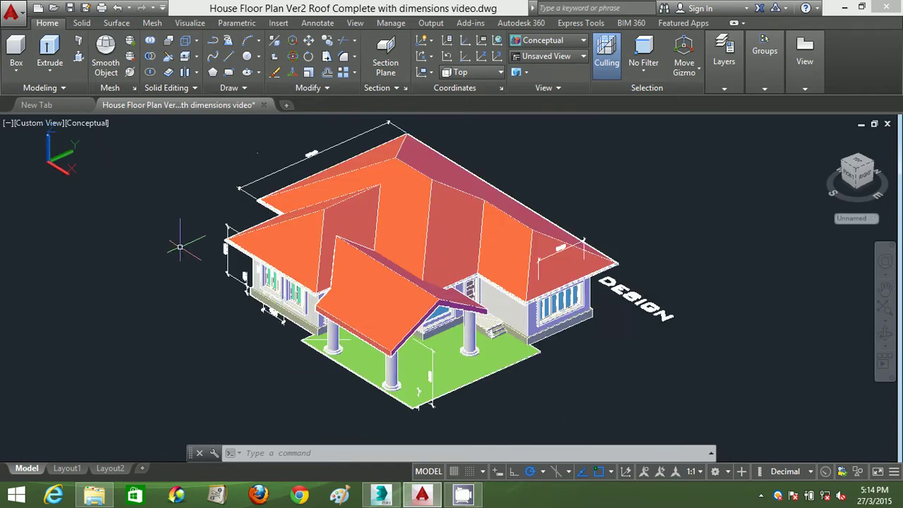
{"action": "left_click", "coordinate": [726, 472]}
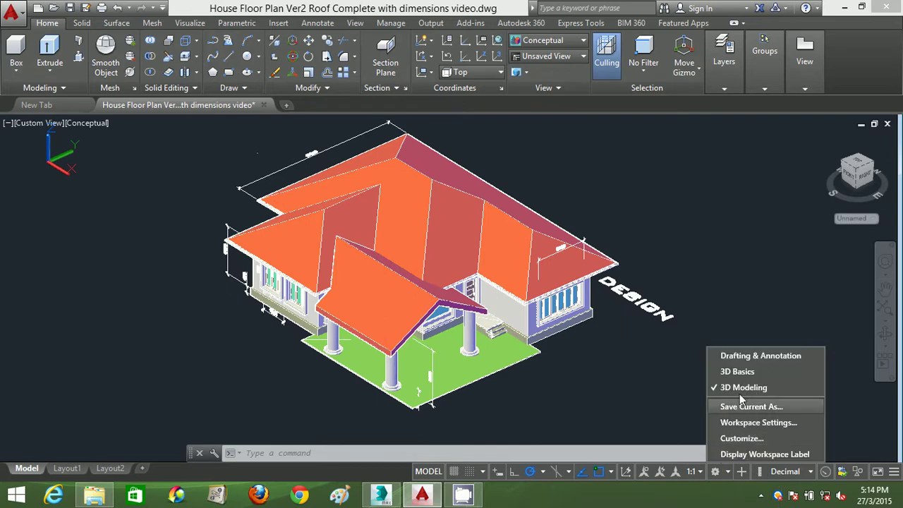
{"action": "left_click", "coordinate": [665, 257]}
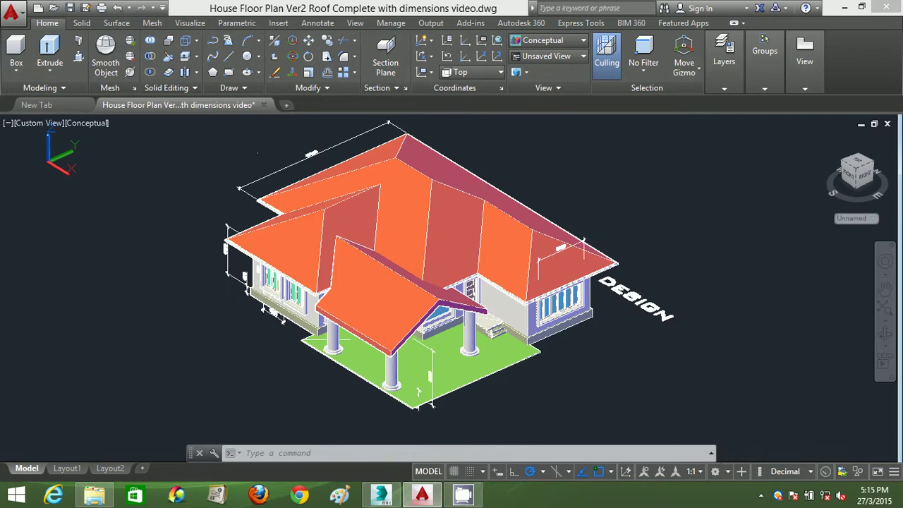
{"action": "scroll", "coordinate": [433, 225], "scroll_direction": "up", "scroll_amount": 1}
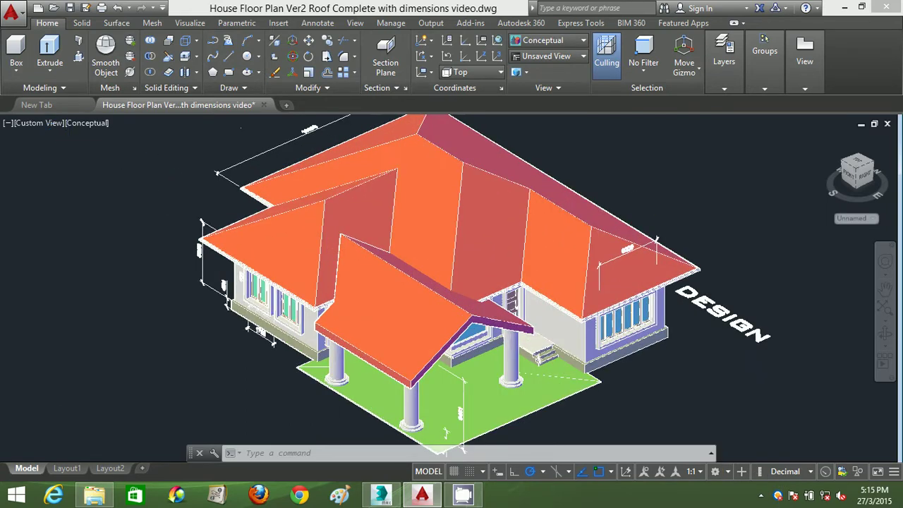
{"action": "scroll", "coordinate": [143, 188], "scroll_direction": "down", "scroll_amount": 2}
Save the house, then resave as AutoCAD 2013 Drawing, replacing House Floor Plan Ver2 Roof Complete with dimensions video.dwg
{"action": "left_click", "coordinate": [12, 12]}
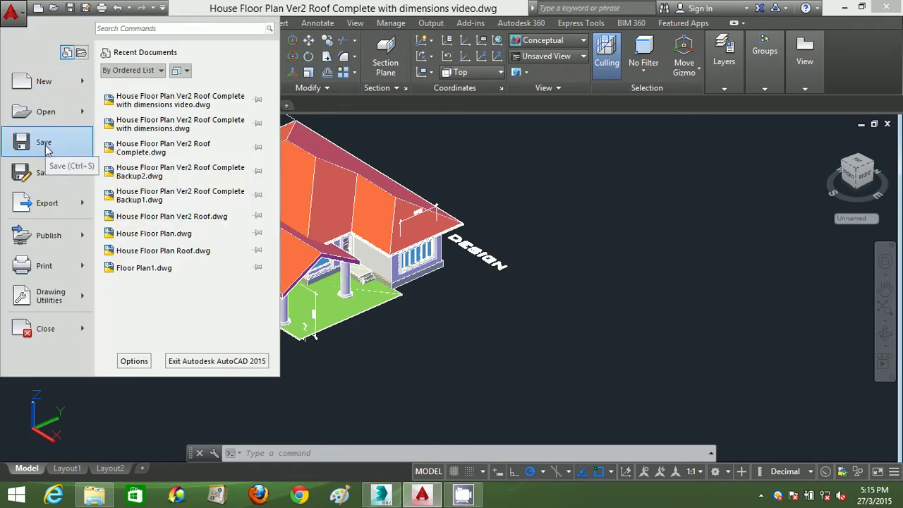
{"action": "left_click", "coordinate": [46, 144]}
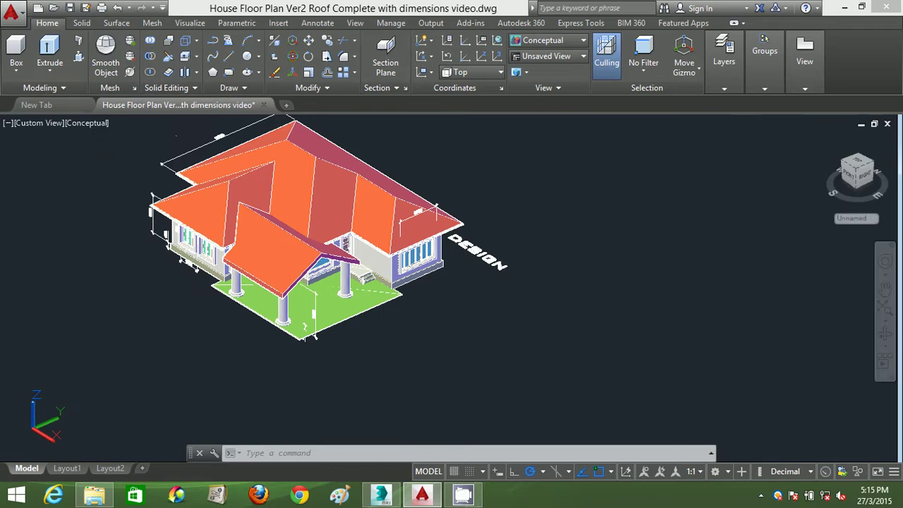
{"action": "left_click", "coordinate": [23, 20]}
{"action": "left_click", "coordinate": [36, 178]}
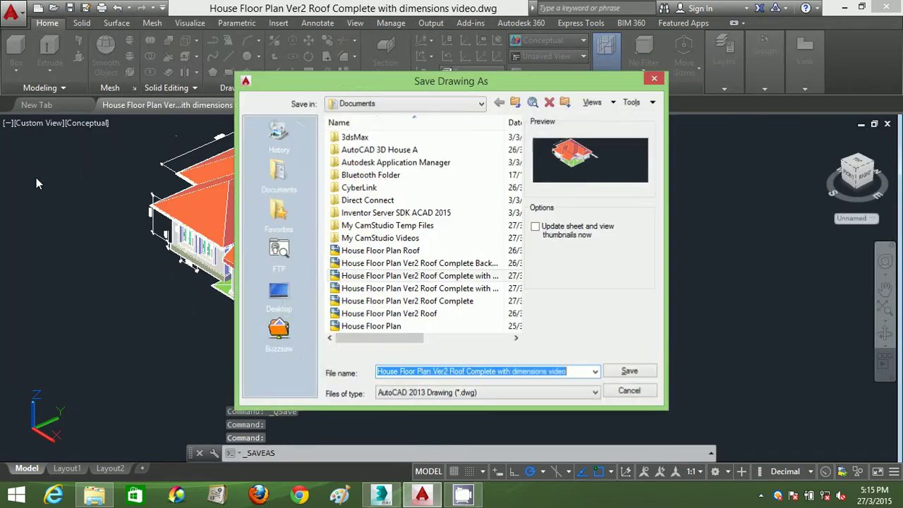
{"action": "left_click", "coordinate": [439, 392]}
{"action": "left_click", "coordinate": [438, 392]}
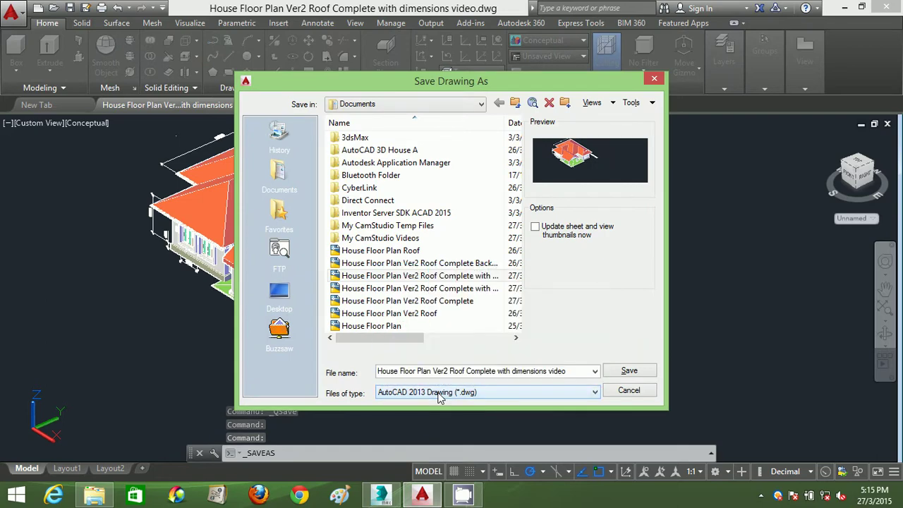
{"action": "left_click", "coordinate": [439, 392]}
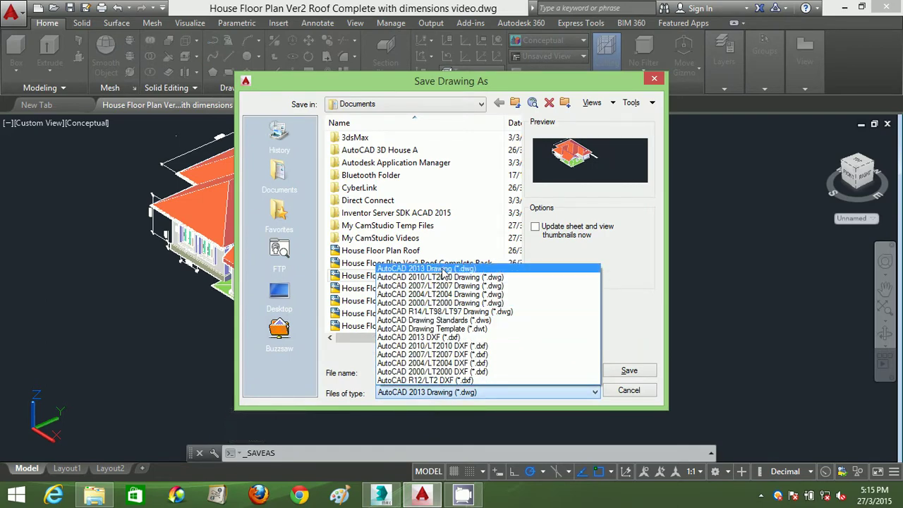
{"action": "left_click", "coordinate": [442, 270]}
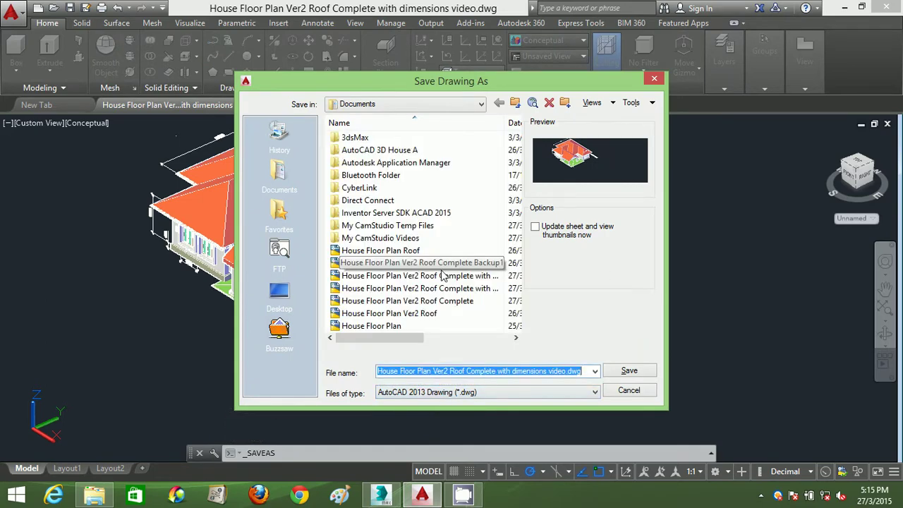
{"action": "left_click", "coordinate": [479, 392]}
{"action": "left_click", "coordinate": [486, 393]}
{"action": "left_click", "coordinate": [630, 371]}
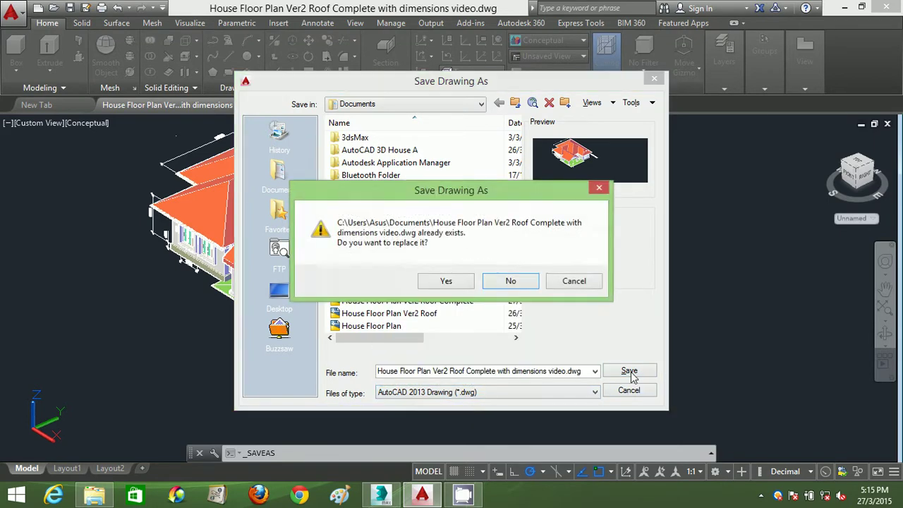
{"action": "left_click", "coordinate": [450, 283]}
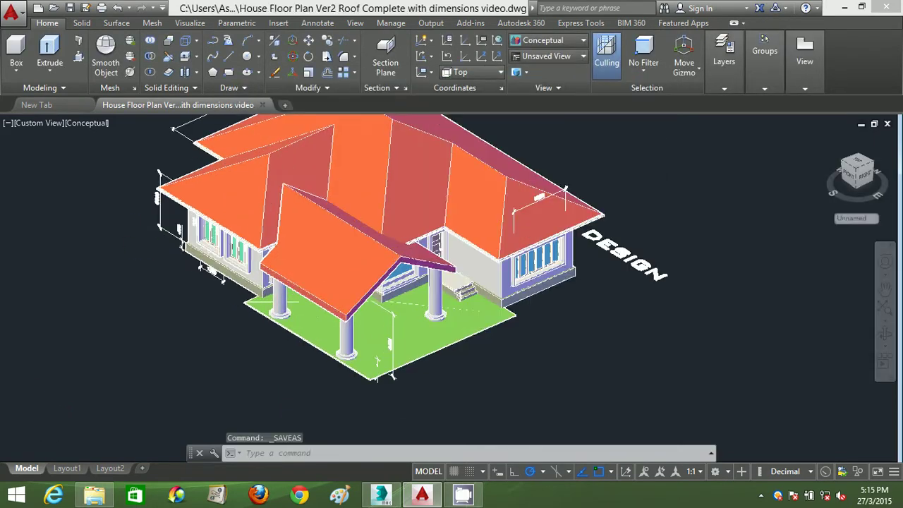
{"action": "middle_click_drag", "start_coordinate": [318, 247], "coordinate": [351, 119], "text": "shift"}
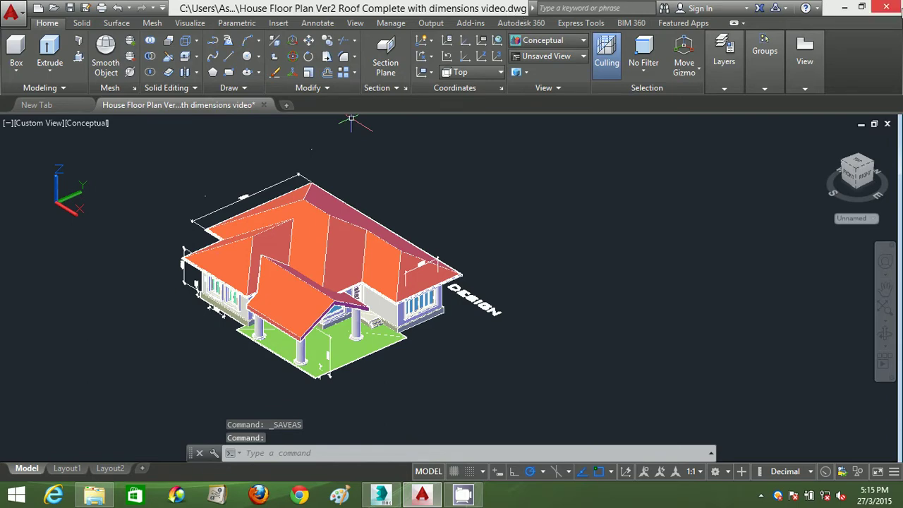
Quit AutoCAD with changes saved and switch to the 3ds Max house scene
{"action": "left_click", "coordinate": [886, 7]}
{"action": "left_click", "coordinate": [428, 274]}
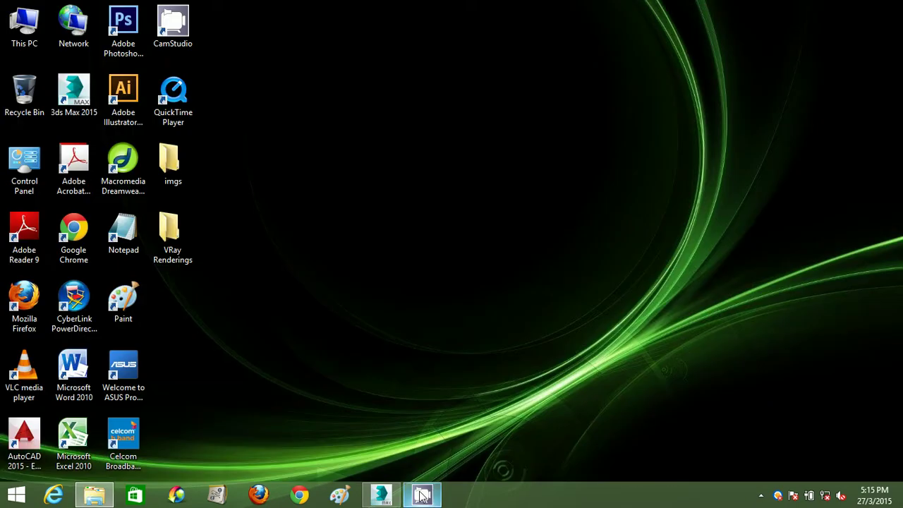
{"action": "left_click", "coordinate": [380, 494]}
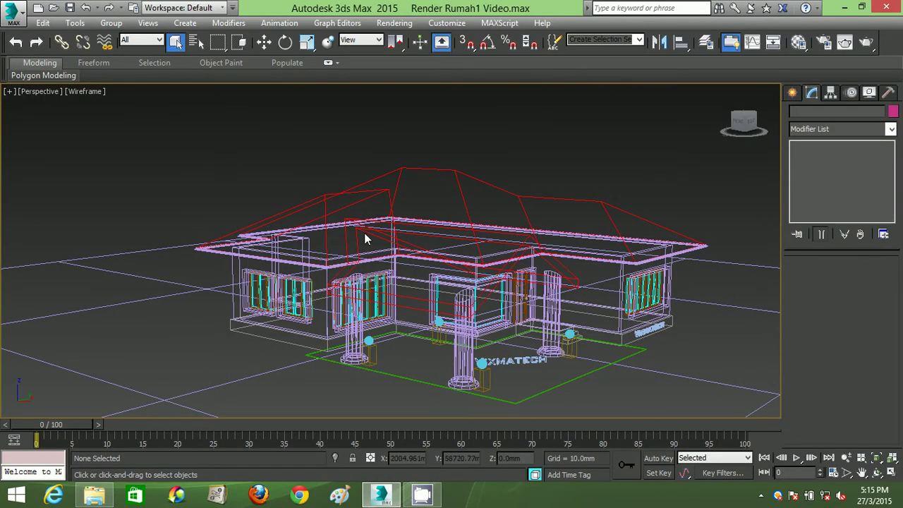
Orbit to view the house from above in Realistic shading
{"action": "key", "text": "ctrl+r"}
{"action": "scroll", "coordinate": [373, 253], "scroll_direction": "down", "scroll_amount": 5}
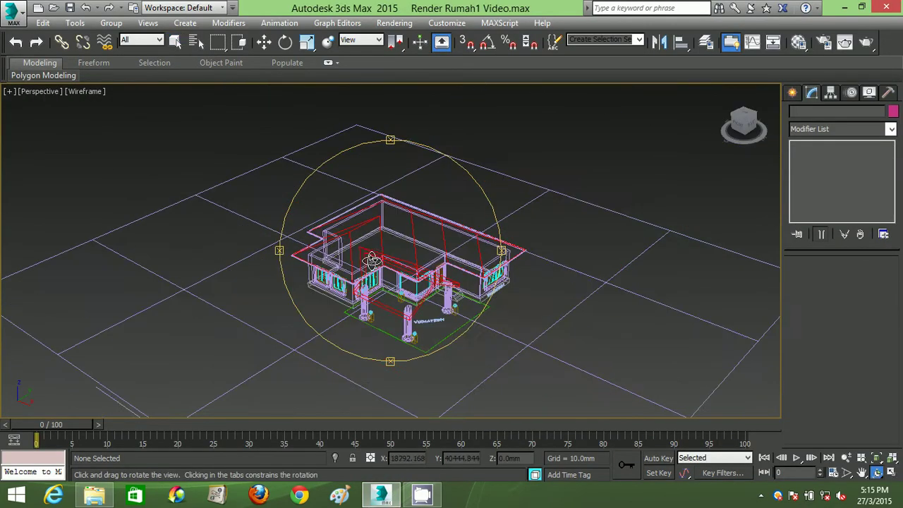
{"action": "mouse_move", "coordinate": [372, 260]}
{"action": "left_mouse_down"}
{"action": "mouse_move", "coordinate": [347, 247]}
{"action": "mouse_move", "coordinate": [355, 223]}
{"action": "mouse_move", "coordinate": [384, 224]}
{"action": "mouse_move", "coordinate": [374, 222]}
{"action": "left_mouse_up"}
{"action": "key", "text": "F3"}
{"action": "scroll", "coordinate": [353, 246], "scroll_direction": "up", "scroll_amount": 3}
{"action": "scroll", "coordinate": [355, 223], "scroll_direction": "down", "scroll_amount": 3}
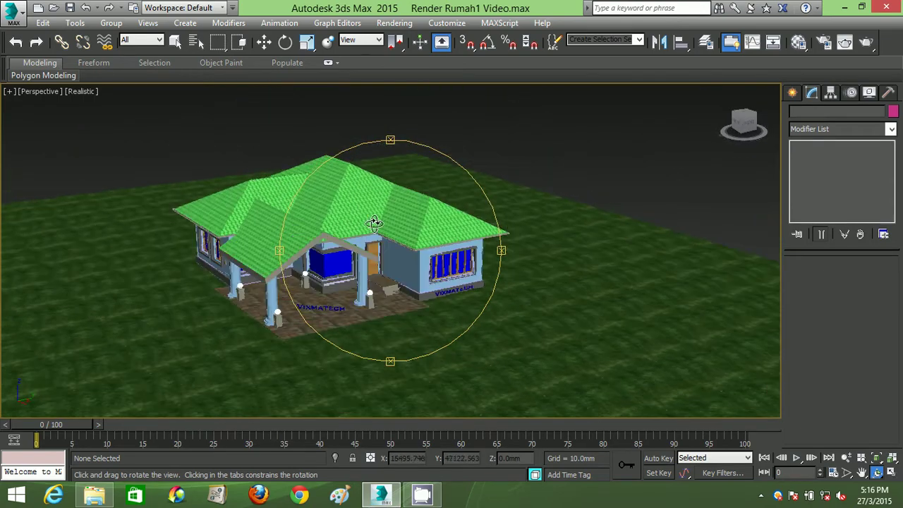
{"action": "left_click", "coordinate": [396, 23]}
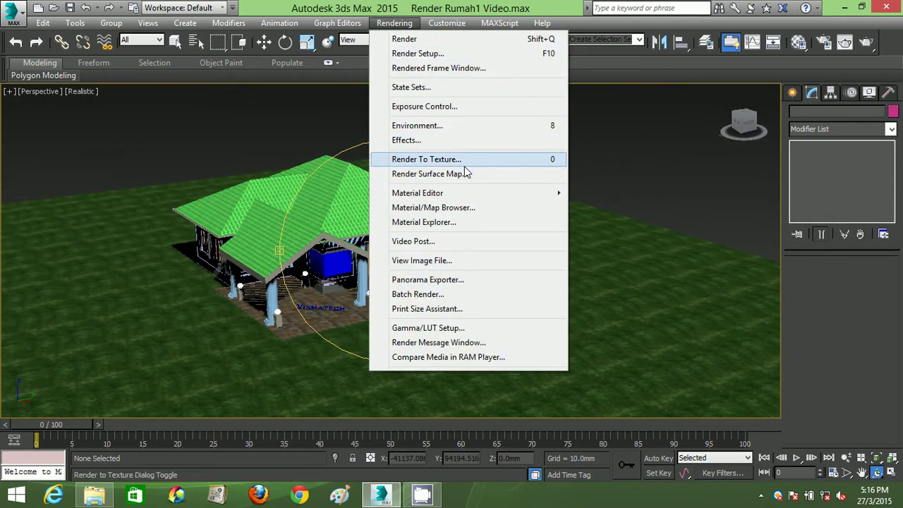
{"action": "mouse_move", "coordinate": [418, 193]}
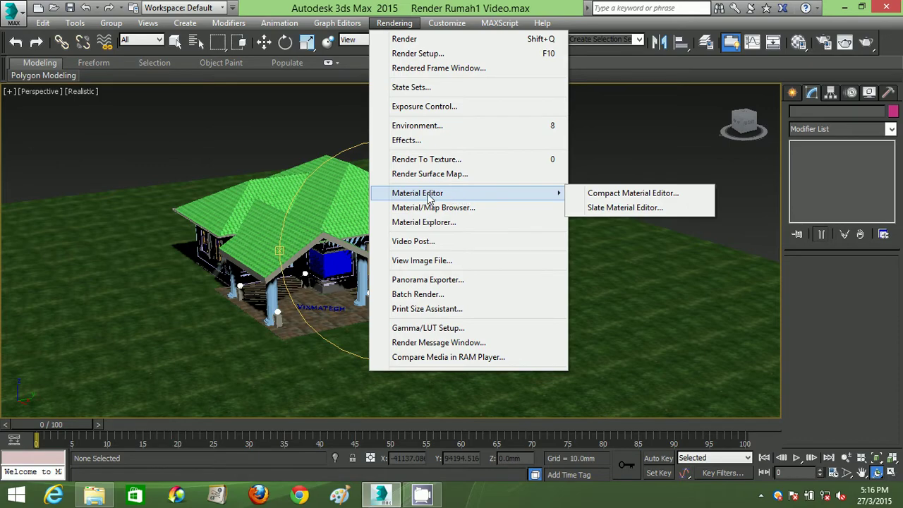
In the Compact Material Editor, inspect the WOOD, GRASS, BLUE LIGHTS, ROOF GREEN, GREY ELEMENT and GREY materials
{"action": "left_click", "coordinate": [624, 198]}
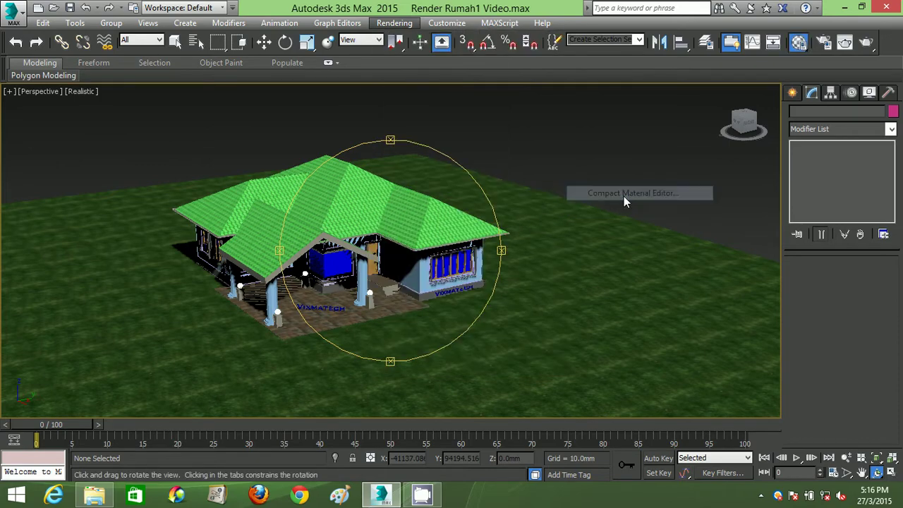
{"action": "left_click", "coordinate": [530, 68]}
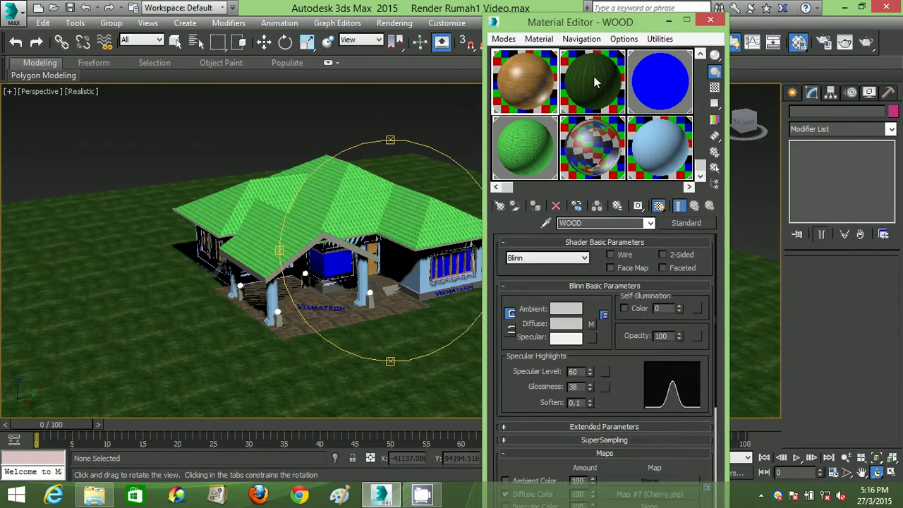
{"action": "left_click", "coordinate": [594, 76]}
{"action": "left_click", "coordinate": [660, 79]}
{"action": "scroll", "coordinate": [702, 161], "scroll_direction": "down", "scroll_amount": 3}
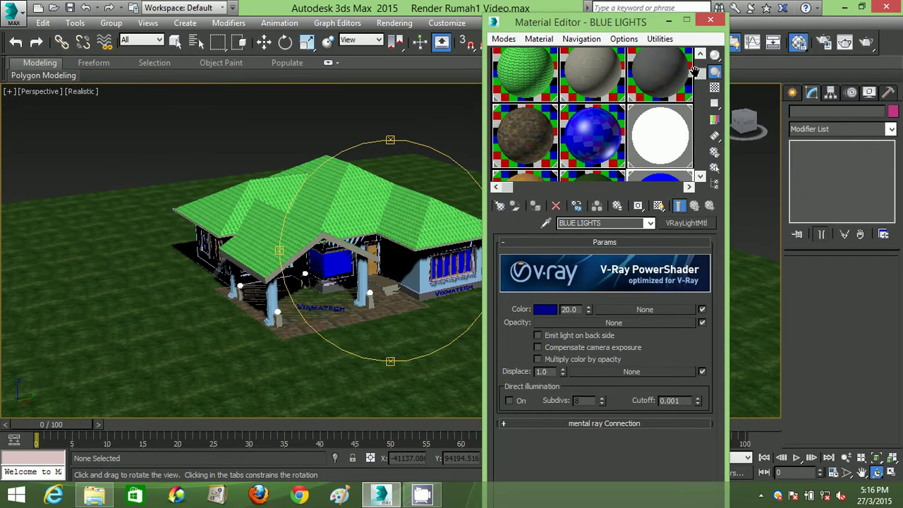
{"action": "left_click", "coordinate": [526, 78]}
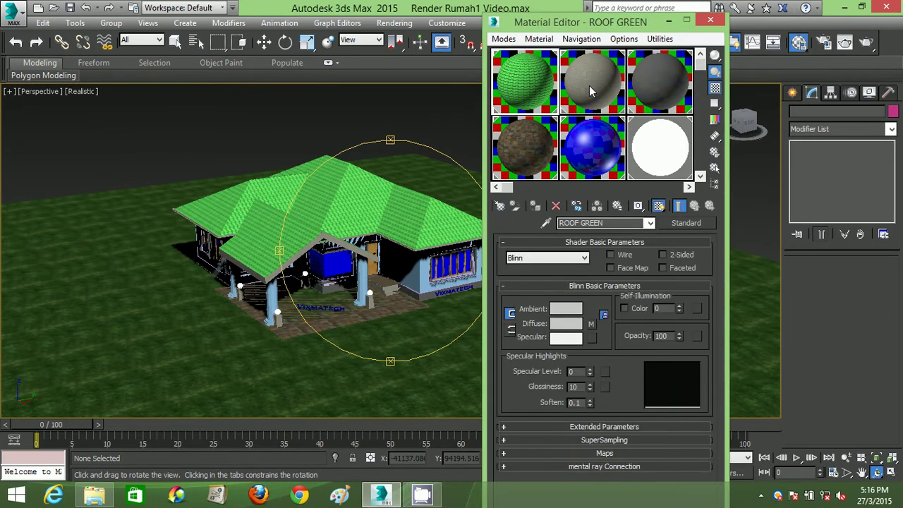
{"action": "left_click", "coordinate": [592, 79]}
{"action": "left_click", "coordinate": [659, 79]}
Review ROOF GREEN, brown stone, GLASS, VRAYLIGHTS and WOOD, close the editor, and orbit out
{"action": "left_click", "coordinate": [522, 88]}
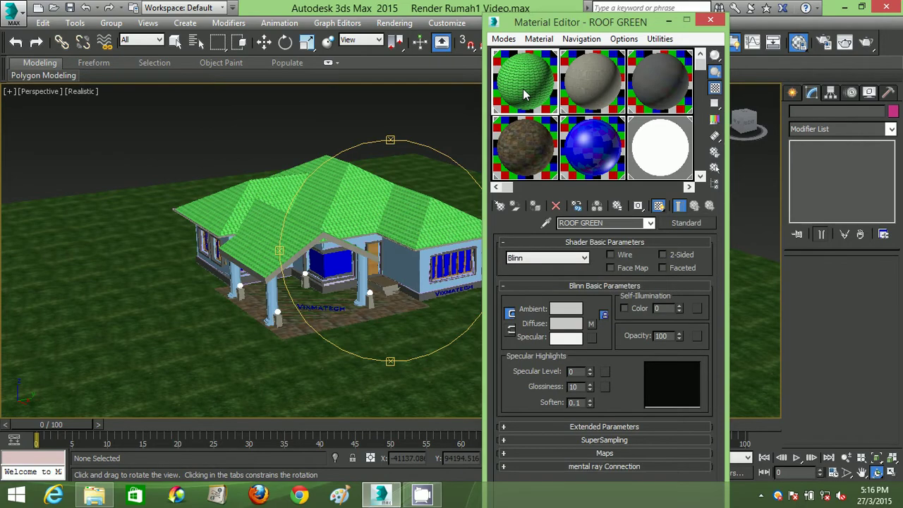
{"action": "left_click", "coordinate": [597, 86]}
{"action": "left_click", "coordinate": [523, 155]}
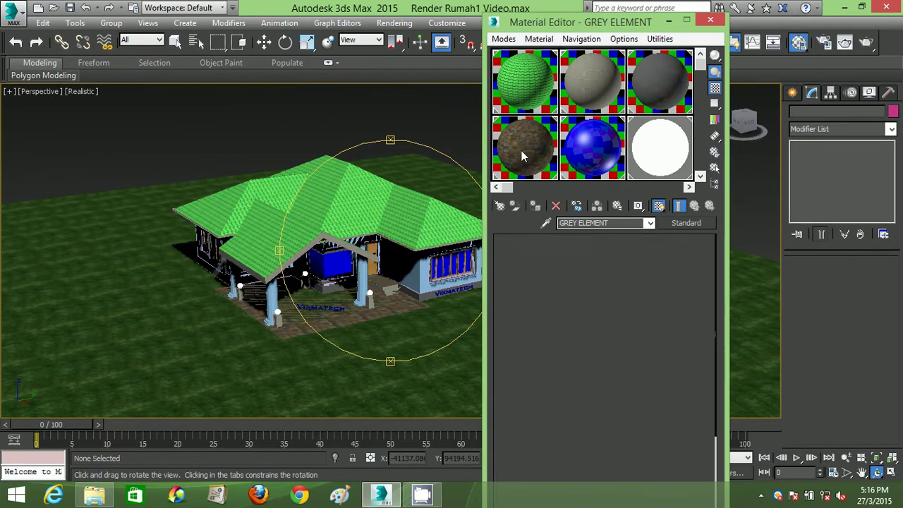
{"action": "left_click", "coordinate": [612, 169]}
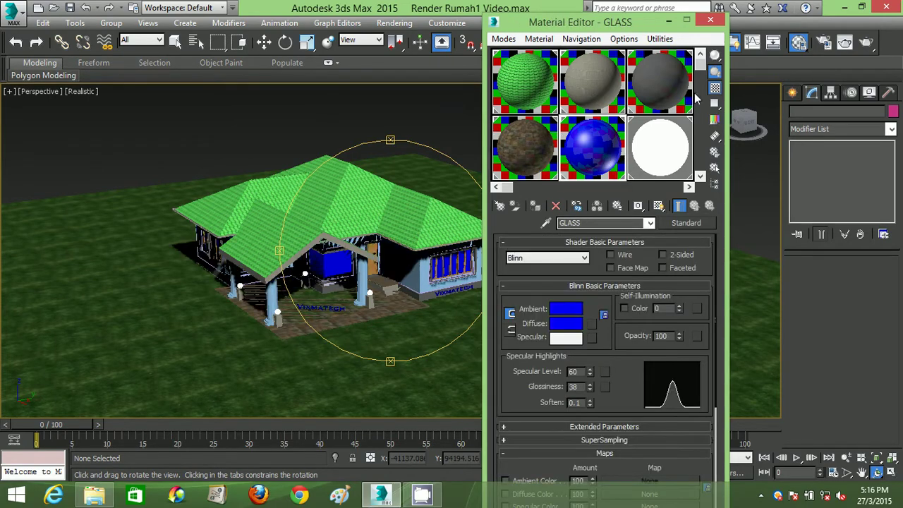
{"action": "left_click_drag", "start_coordinate": [702, 73], "coordinate": [699, 113]}
{"action": "left_click", "coordinate": [661, 113]}
{"action": "left_click", "coordinate": [521, 139]}
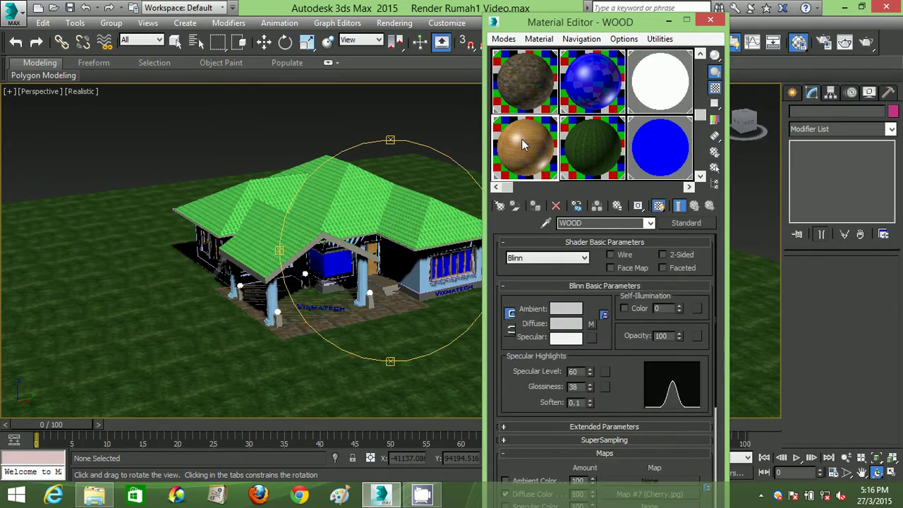
{"action": "left_click", "coordinate": [710, 19]}
{"action": "left_click_drag", "start_coordinate": [379, 232], "coordinate": [378, 235]}
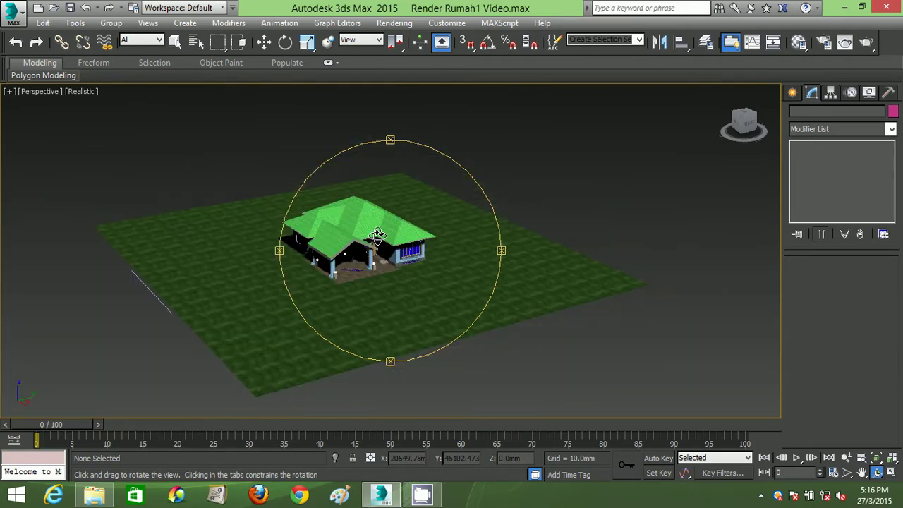
Switch to Wireframe and import the complete-roof house DWG with default AutoCAD import options
{"action": "key", "text": "F3"}
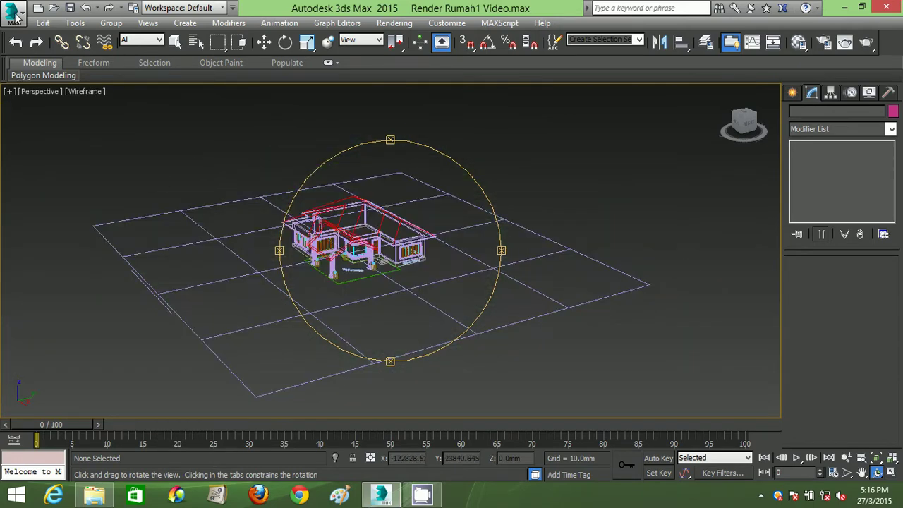
{"action": "left_click", "coordinate": [14, 13]}
{"action": "left_click", "coordinate": [40, 196]}
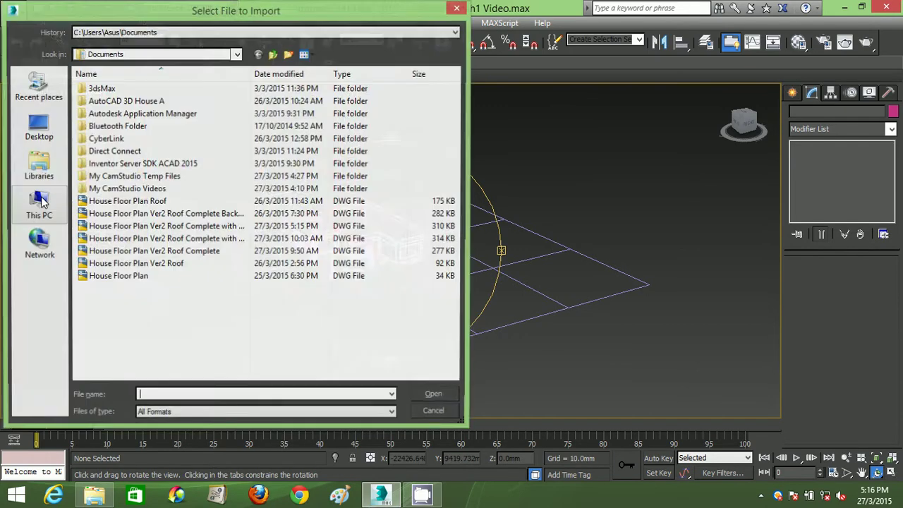
{"action": "double_click", "coordinate": [158, 241]}
{"action": "left_click", "coordinate": [478, 431]}
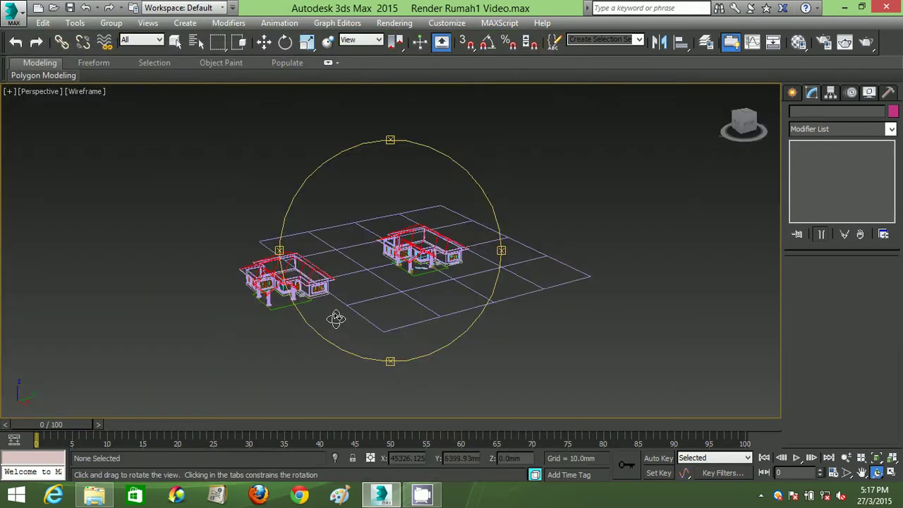
Box-select then deselect the imported left house, and orbit to show both houses
{"action": "left_click_drag", "start_coordinate": [337, 316], "coordinate": [336, 294]}
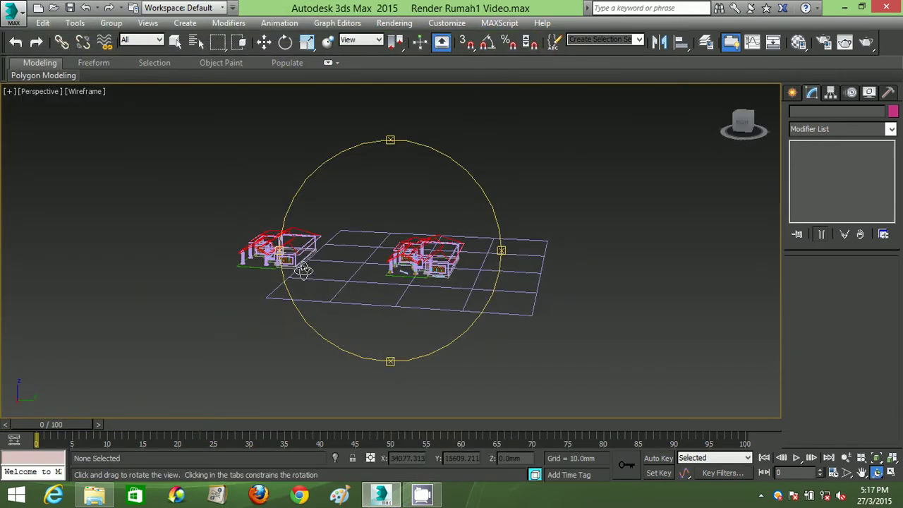
{"action": "scroll", "coordinate": [317, 296], "scroll_direction": "up", "scroll_amount": 5}
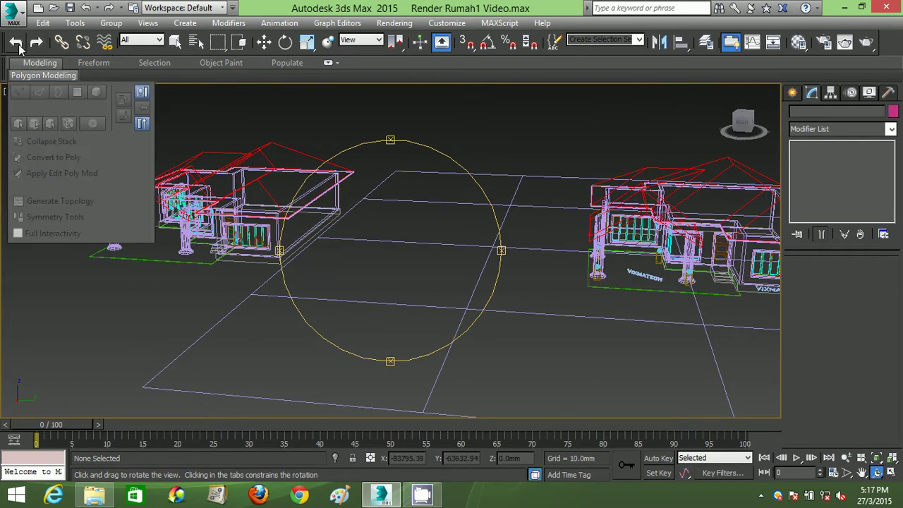
{"action": "left_click", "coordinate": [177, 42]}
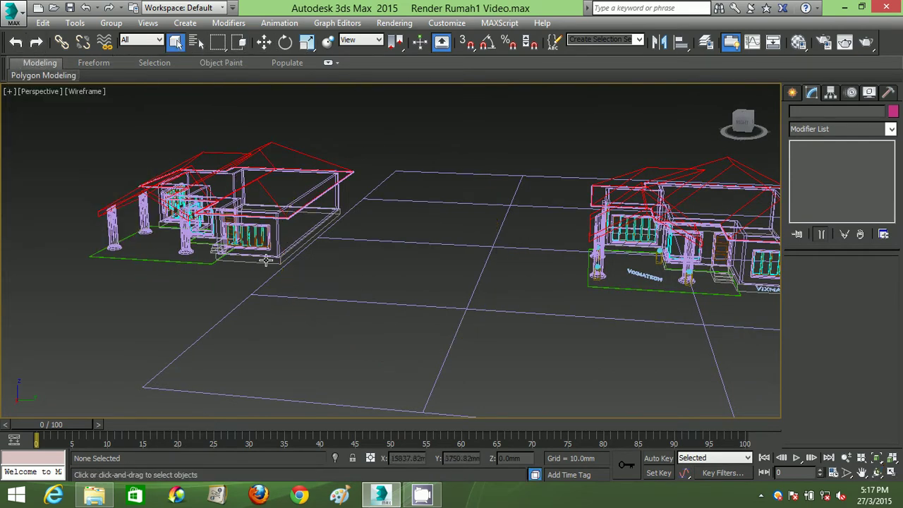
{"action": "left_click_drag", "start_coordinate": [147, 183], "coordinate": [73, 134]}
{"action": "left_click", "coordinate": [252, 282]}
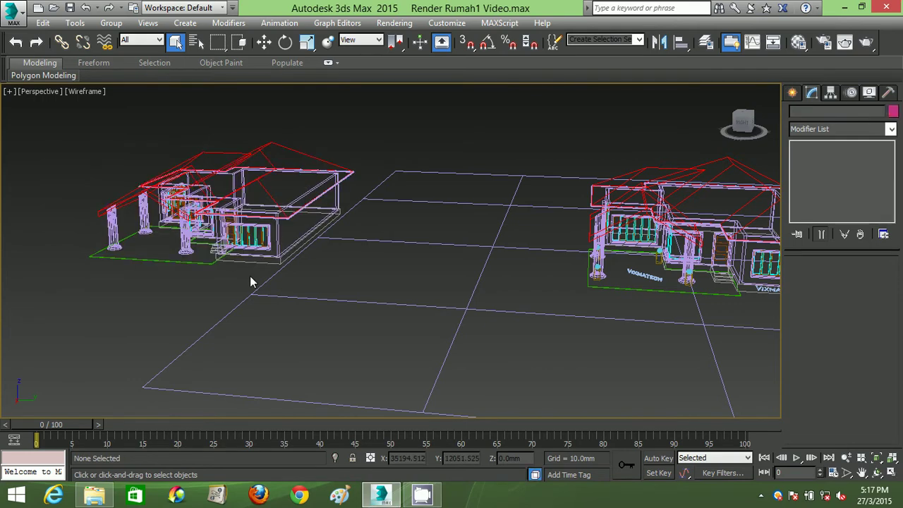
{"action": "left_click_drag", "start_coordinate": [249, 275], "coordinate": [83, 126]}
{"action": "left_click", "coordinate": [402, 240]}
{"action": "left_click", "coordinate": [876, 472]}
{"action": "mouse_move", "coordinate": [494, 275]}
{"action": "left_mouse_down"}
{"action": "mouse_move", "coordinate": [400, 247]}
{"action": "mouse_move", "coordinate": [429, 252]}
{"action": "mouse_move", "coordinate": [396, 237]}
{"action": "left_mouse_up"}
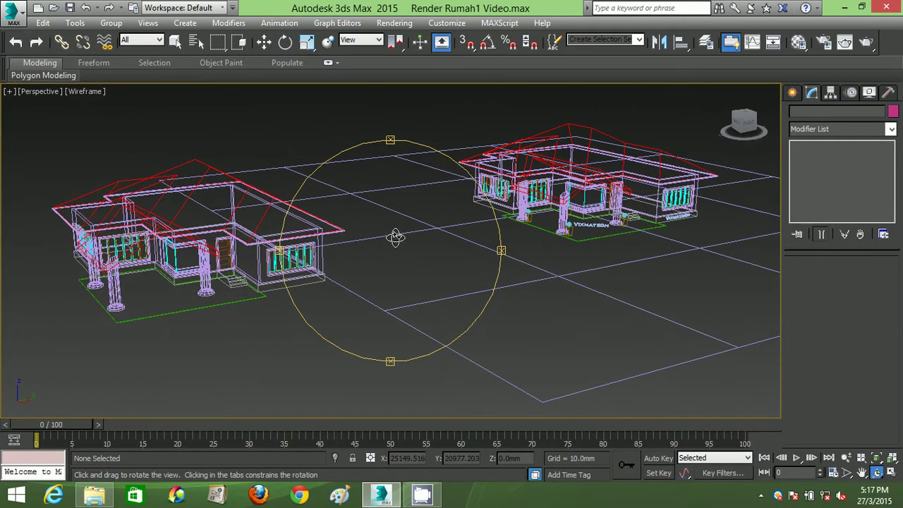
{"action": "left_click", "coordinate": [393, 22]}
{"action": "mouse_move", "coordinate": [418, 192]}
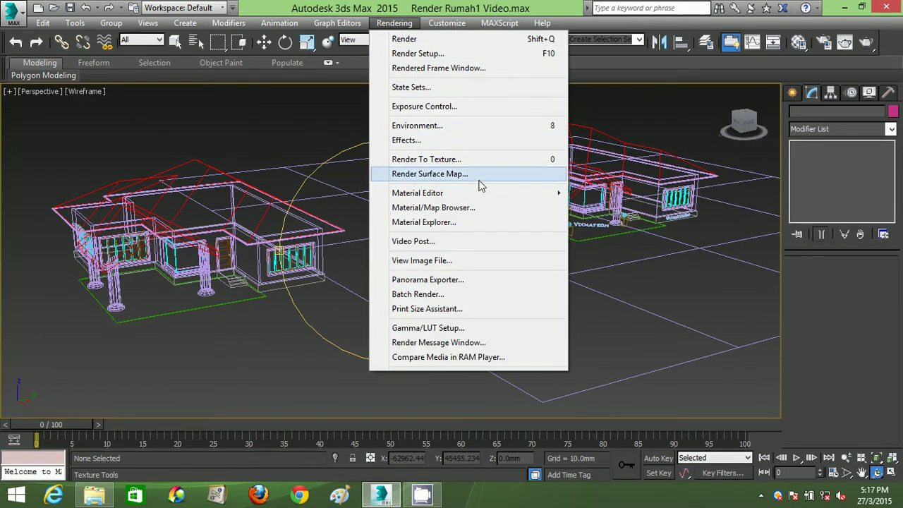
In the Material Editor, inspect GLASS, VRAYLIGHTS, ROOF GREEN, GREY ELEMENT, GREY and FLOOR TILES
{"action": "left_click", "coordinate": [632, 192]}
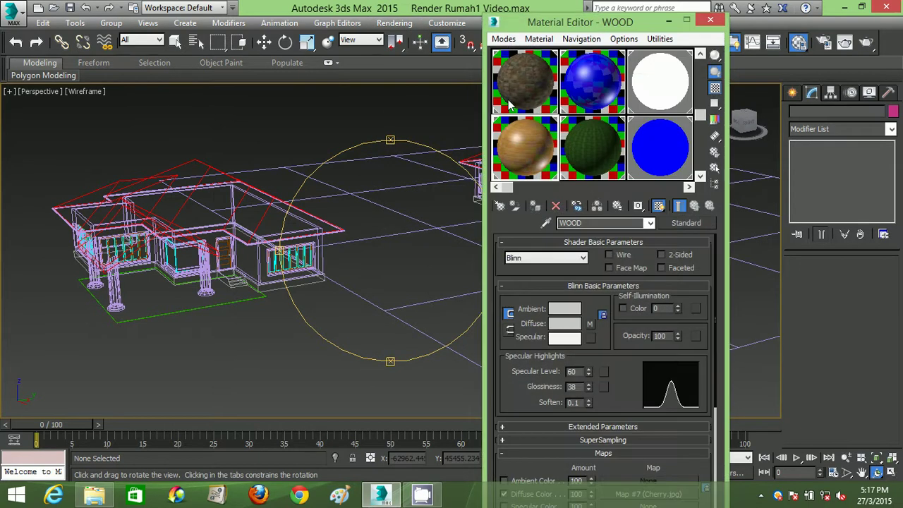
{"action": "left_click", "coordinate": [593, 91]}
{"action": "left_click", "coordinate": [650, 92]}
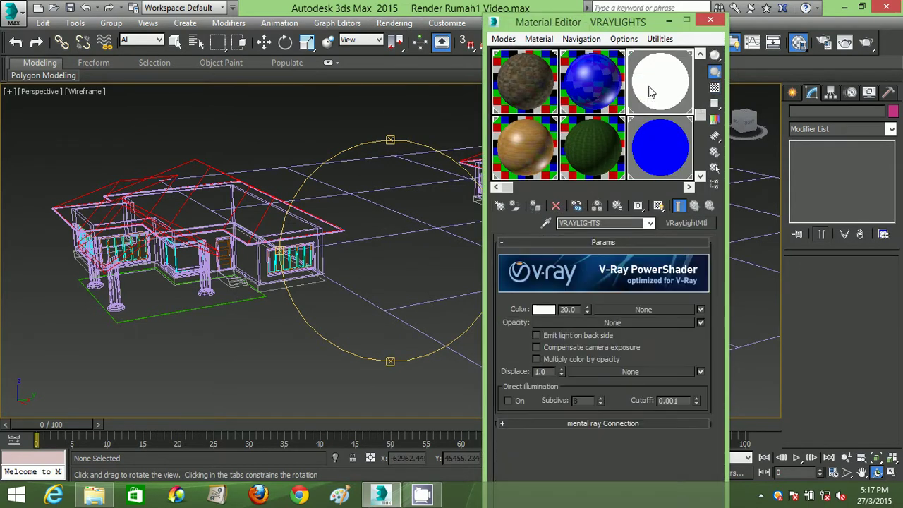
{"action": "left_click", "coordinate": [592, 91]}
{"action": "left_click_drag", "start_coordinate": [700, 116], "coordinate": [699, 64]}
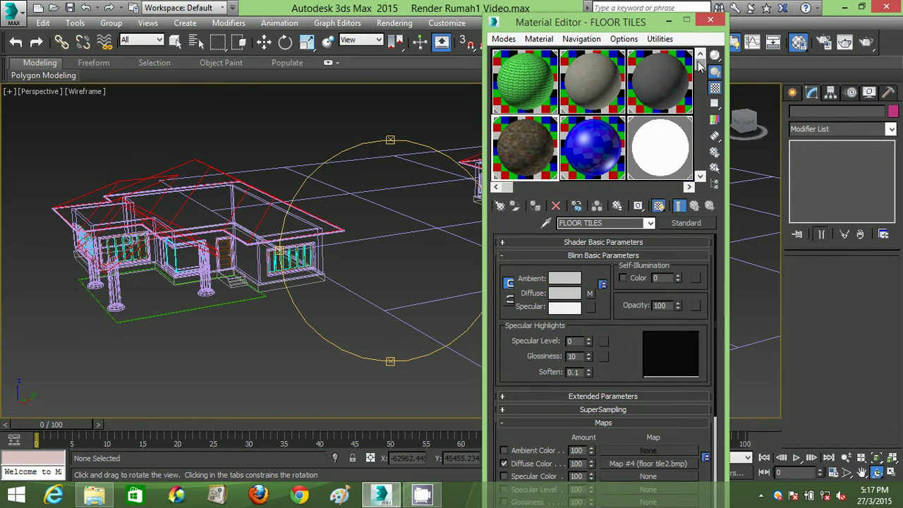
{"action": "left_click", "coordinate": [531, 81]}
{"action": "left_click", "coordinate": [602, 80]}
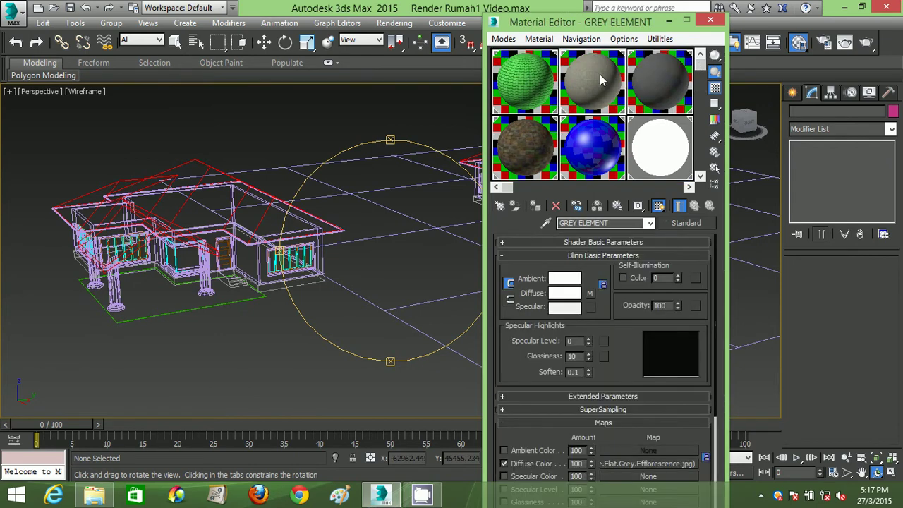
{"action": "left_click", "coordinate": [651, 90]}
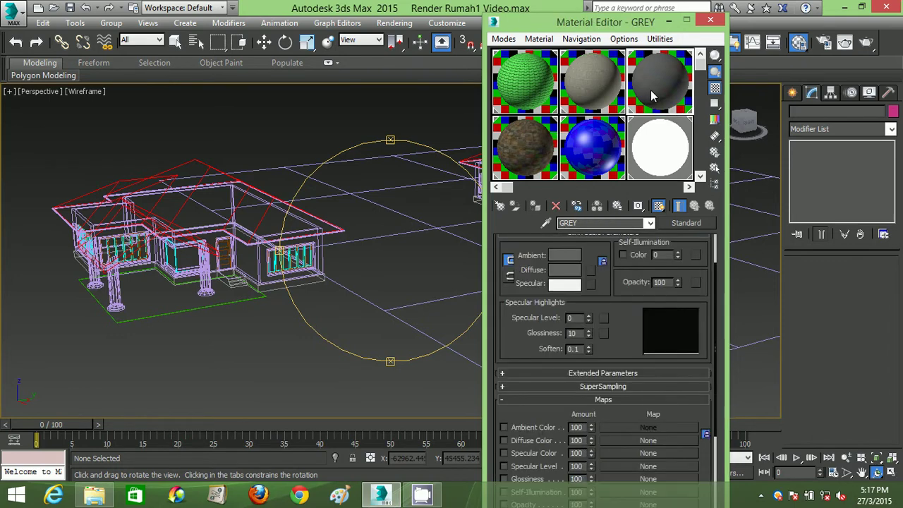
{"action": "left_click", "coordinate": [526, 146]}
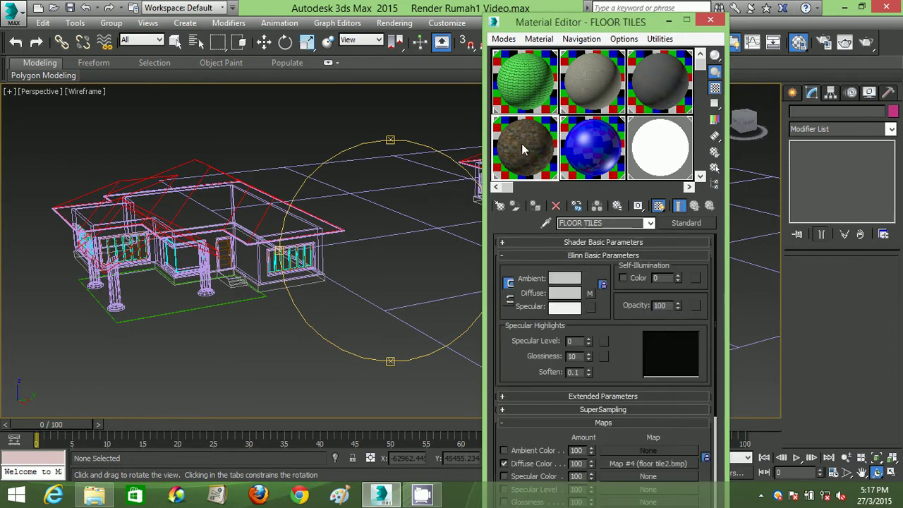
Check the blue glass, VRAYLIGHTS, WOOD, GRASS, BLUE LIGHTS, green roof, CHROME STEEL and BRIGHT GRET WALL materials
{"action": "left_click", "coordinate": [596, 157]}
{"action": "left_click", "coordinate": [671, 148]}
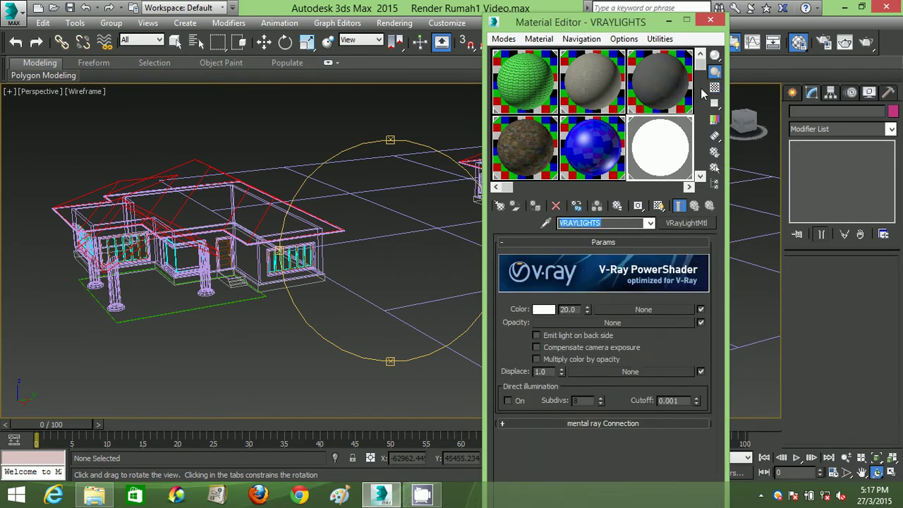
{"action": "left_click_drag", "start_coordinate": [701, 73], "coordinate": [702, 119]}
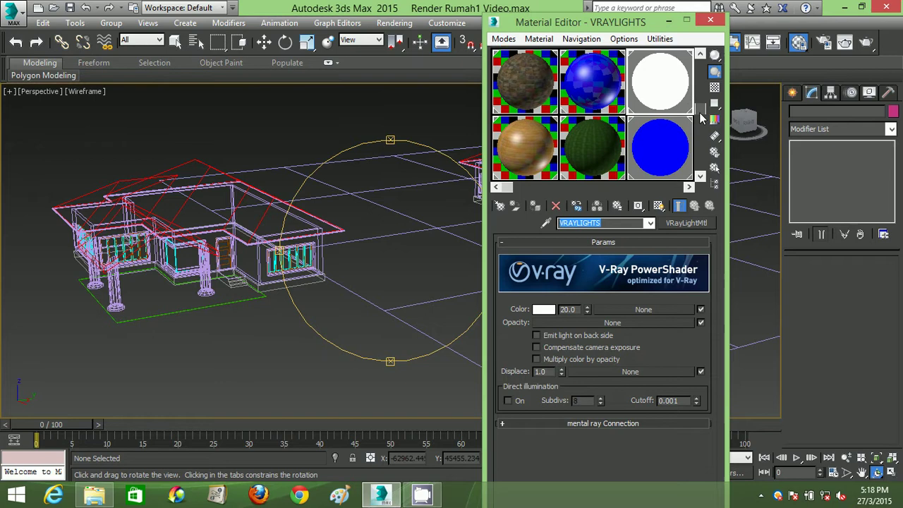
{"action": "left_click", "coordinate": [527, 155]}
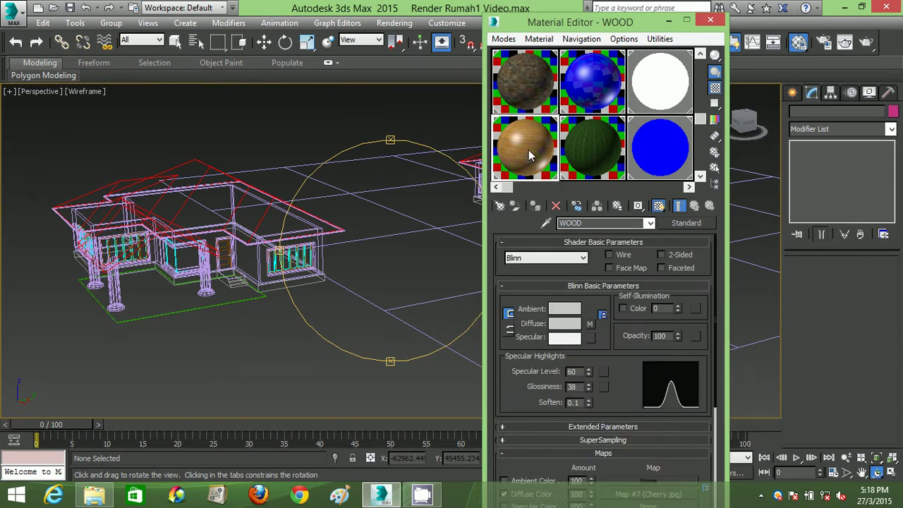
{"action": "left_click", "coordinate": [601, 154]}
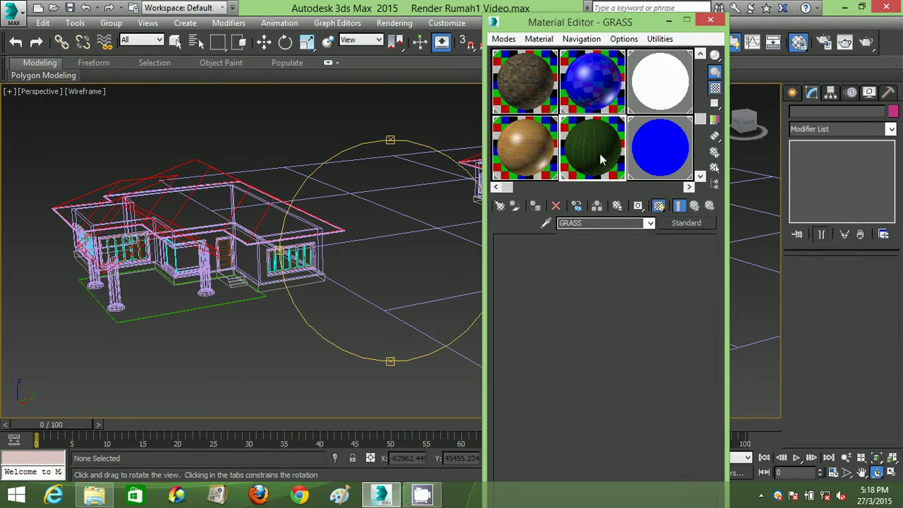
{"action": "left_click", "coordinate": [657, 156]}
{"action": "left_click", "coordinate": [700, 177]}
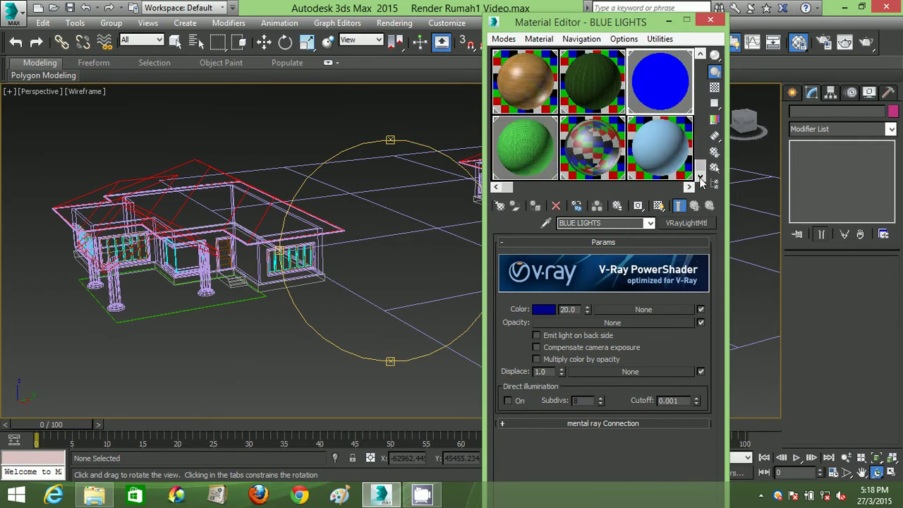
{"action": "left_click", "coordinate": [530, 152]}
{"action": "left_click", "coordinate": [590, 156]}
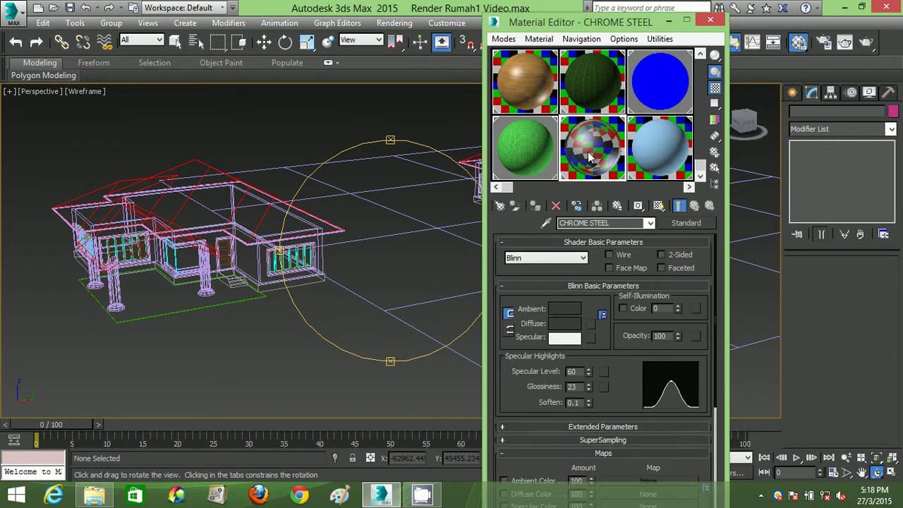
{"action": "left_click", "coordinate": [653, 151]}
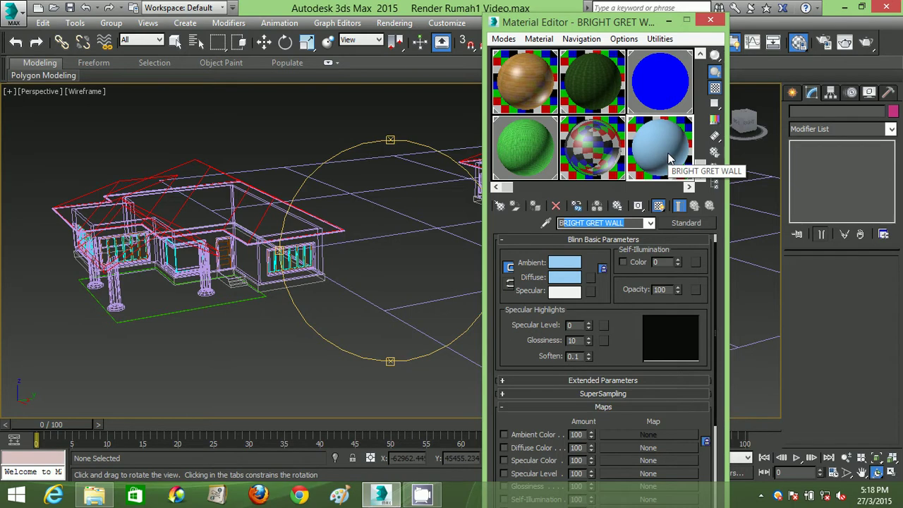
{"action": "left_click", "coordinate": [626, 223]}
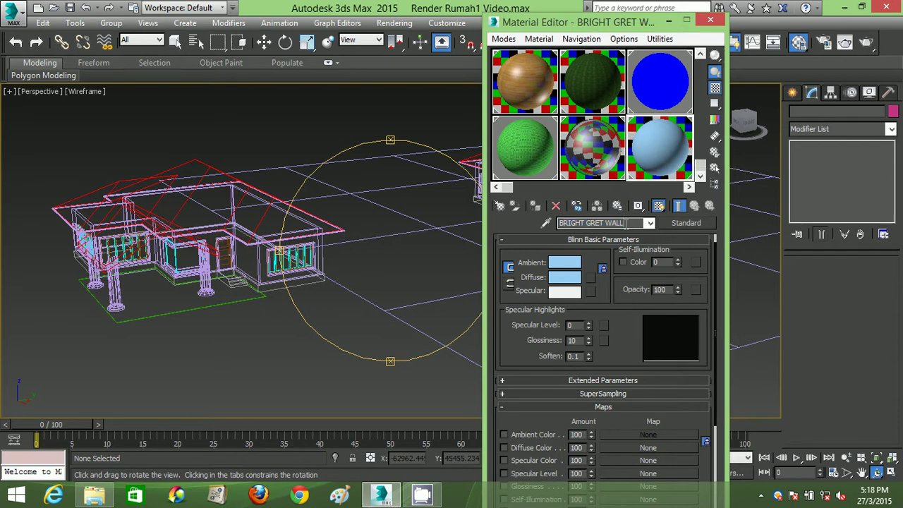
Switch to Realistic shading; apply ROOF GREEN2 to the porch roof and ROOF GREEN to the main roof
{"action": "left_click", "coordinate": [711, 21]}
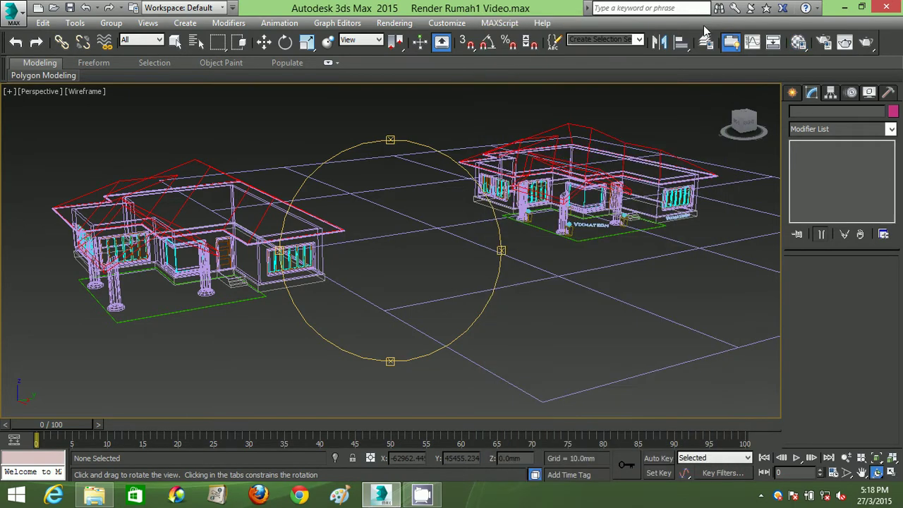
{"action": "key", "text": "F3"}
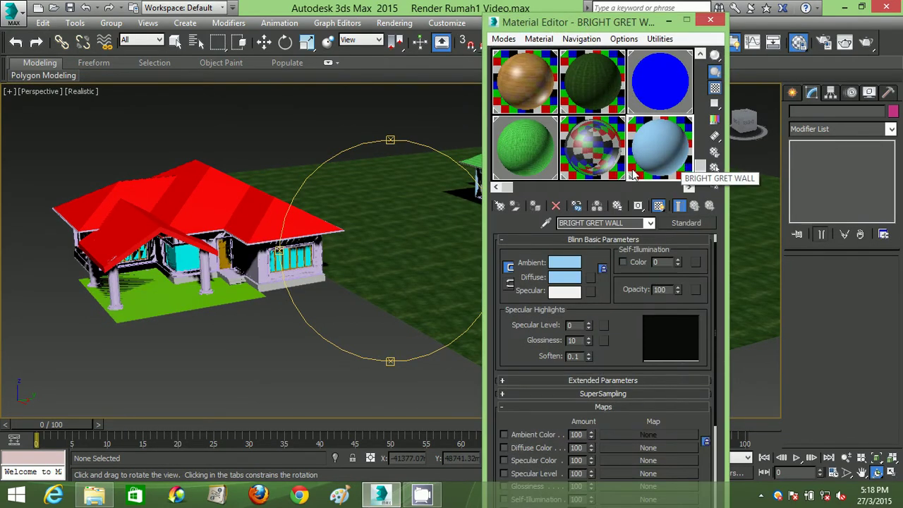
{"action": "left_click", "coordinate": [532, 150]}
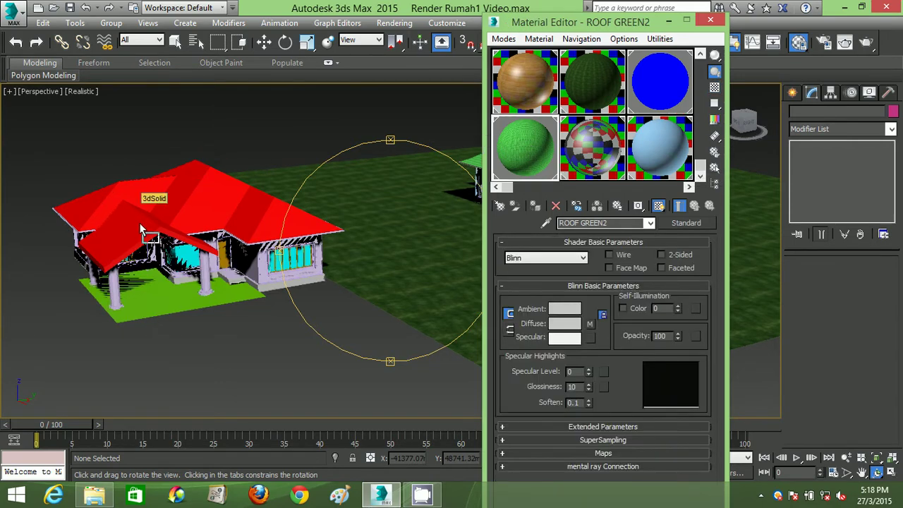
{"action": "left_click_drag", "start_coordinate": [542, 155], "coordinate": [140, 229]}
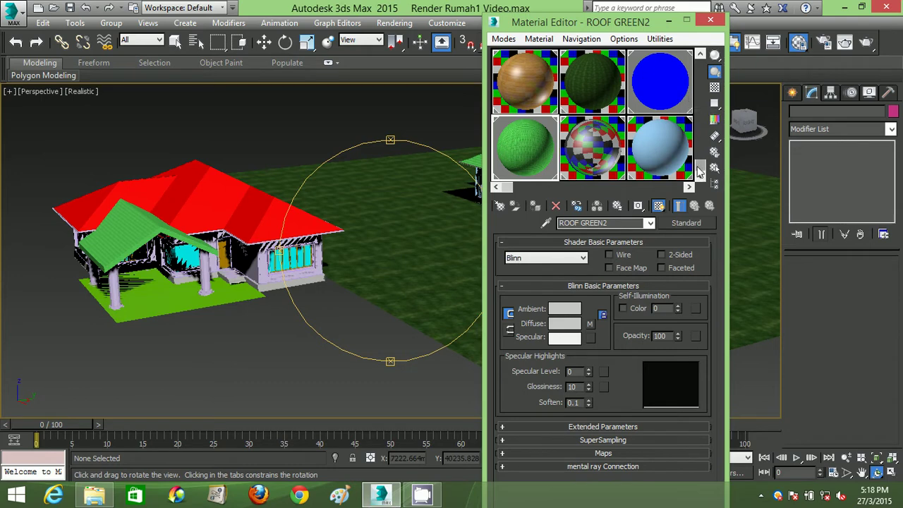
{"action": "left_click_drag", "start_coordinate": [701, 168], "coordinate": [700, 65]}
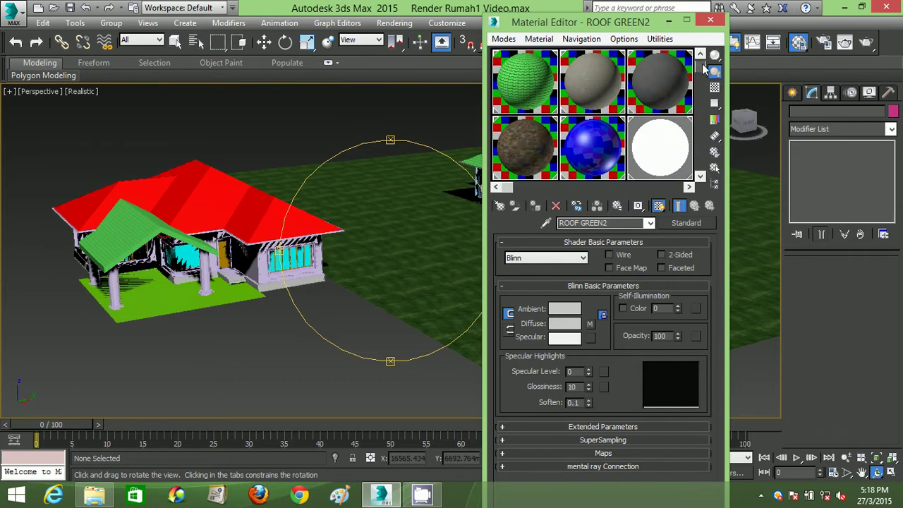
{"action": "left_click", "coordinate": [522, 88]}
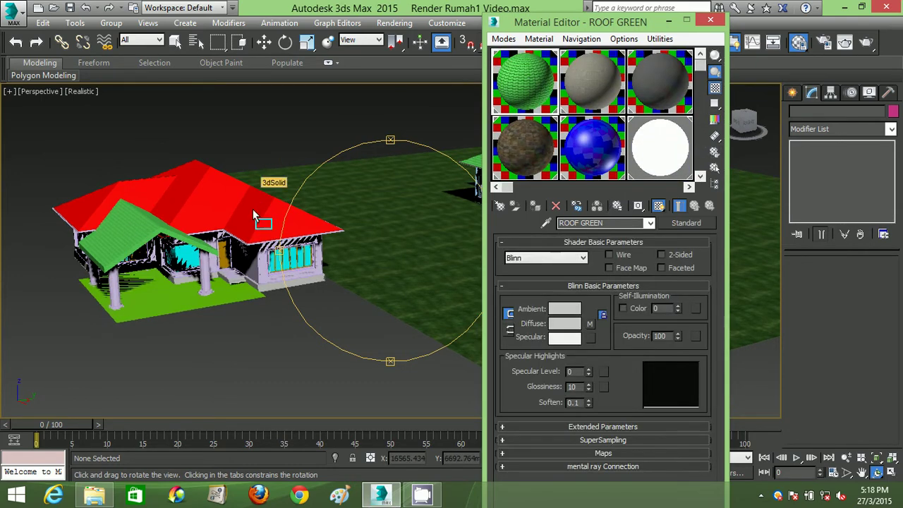
{"action": "left_click_drag", "start_coordinate": [533, 88], "coordinate": [262, 200]}
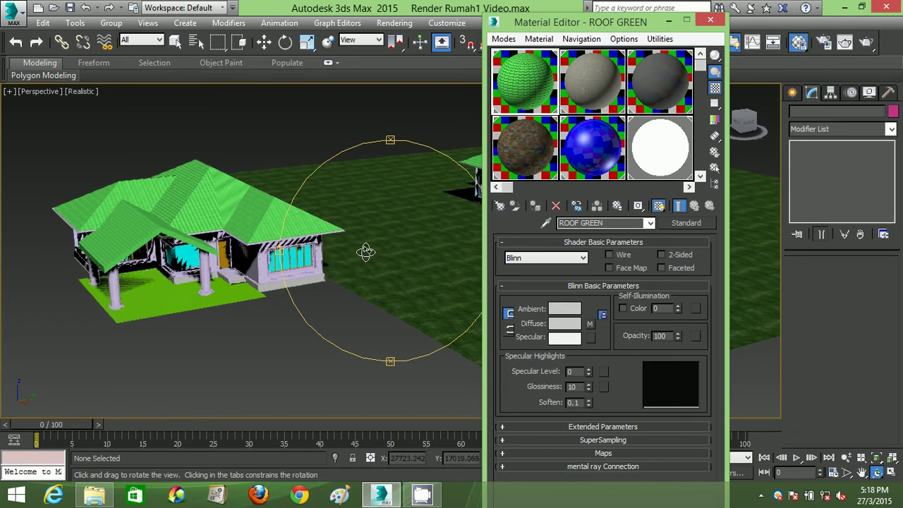
Apply FLOOR TILES to the house floor and WOOD to the front door, then close the editor
{"action": "left_click", "coordinate": [526, 156]}
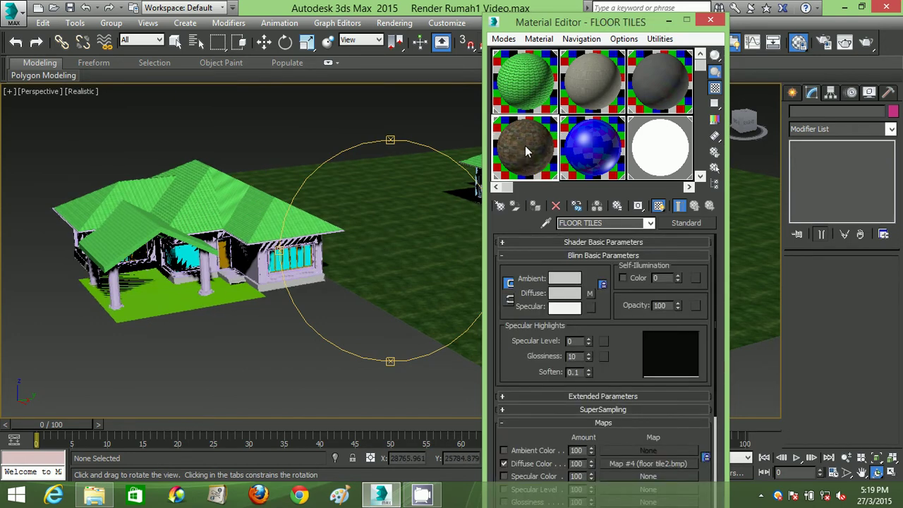
{"action": "left_click_drag", "start_coordinate": [526, 145], "coordinate": [151, 302]}
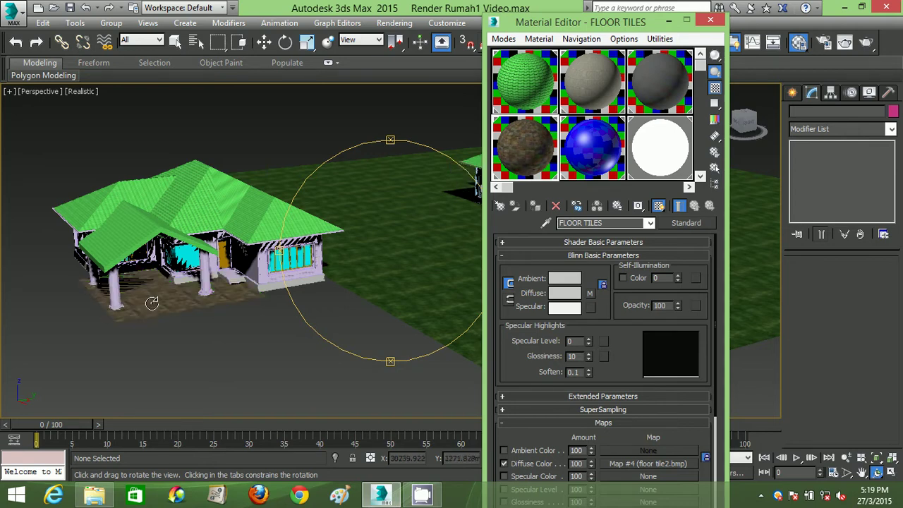
{"action": "scroll", "coordinate": [173, 314], "scroll_direction": "up", "scroll_amount": 5}
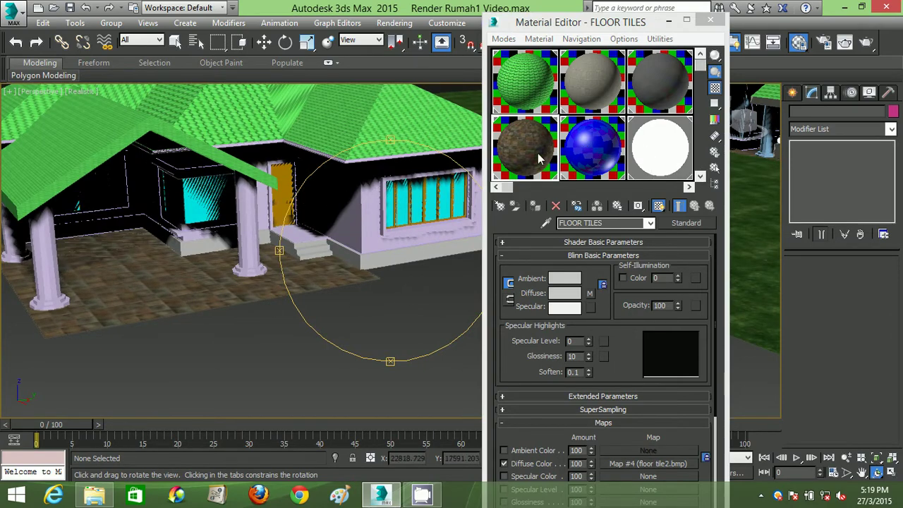
{"action": "left_click_drag", "start_coordinate": [701, 65], "coordinate": [694, 150]}
{"action": "left_click", "coordinate": [523, 114]}
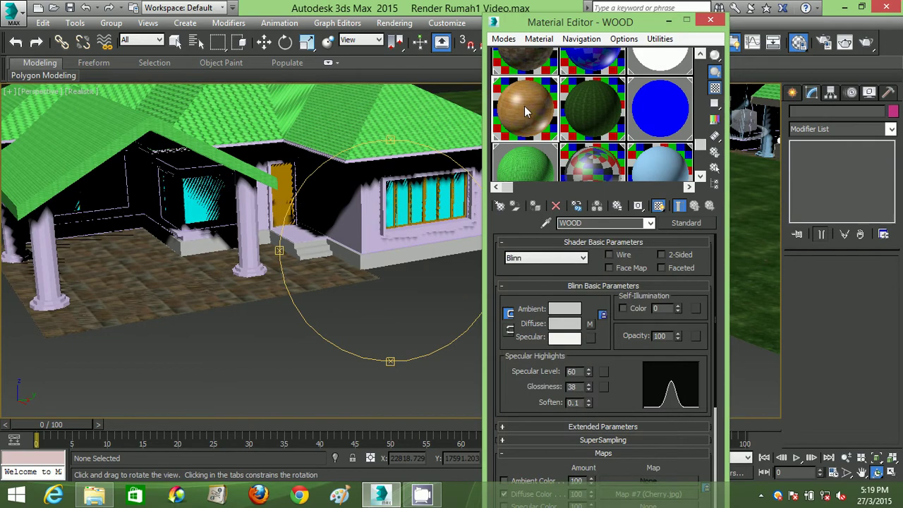
{"action": "left_click_drag", "start_coordinate": [524, 110], "coordinate": [305, 199]}
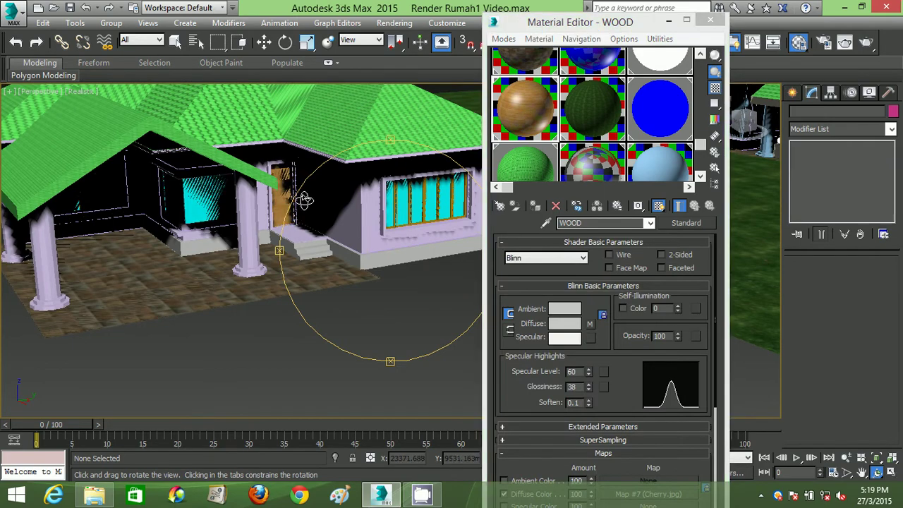
{"action": "scroll", "coordinate": [305, 200], "scroll_direction": "up", "scroll_amount": 4}
{"action": "scroll", "coordinate": [305, 200], "scroll_direction": "down", "scroll_amount": 3}
{"action": "scroll", "coordinate": [305, 199], "scroll_direction": "down", "scroll_amount": 4}
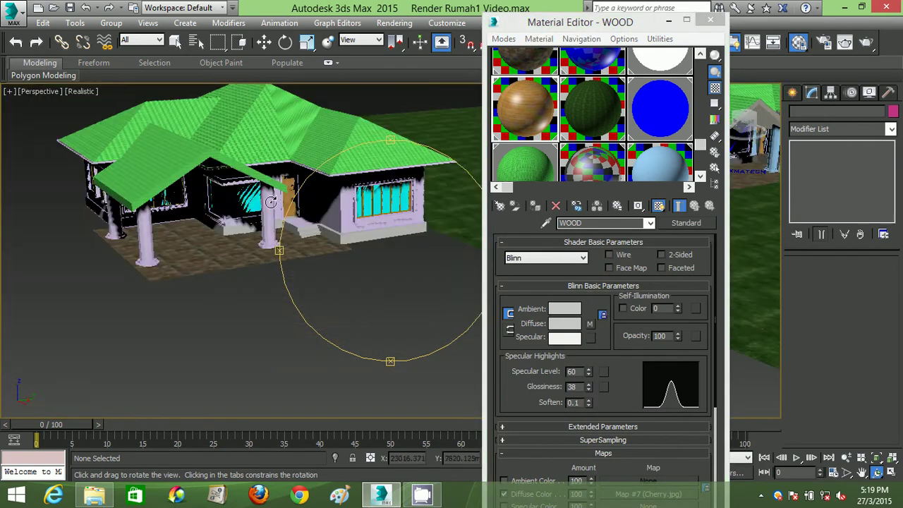
{"action": "mouse_move", "coordinate": [270, 203]}
{"action": "left_mouse_down"}
{"action": "mouse_move", "coordinate": [326, 242]}
{"action": "mouse_move", "coordinate": [328, 226]}
{"action": "mouse_move", "coordinate": [370, 224]}
{"action": "left_mouse_up"}
{"action": "scroll", "coordinate": [370, 224], "scroll_direction": "down", "scroll_amount": 2}
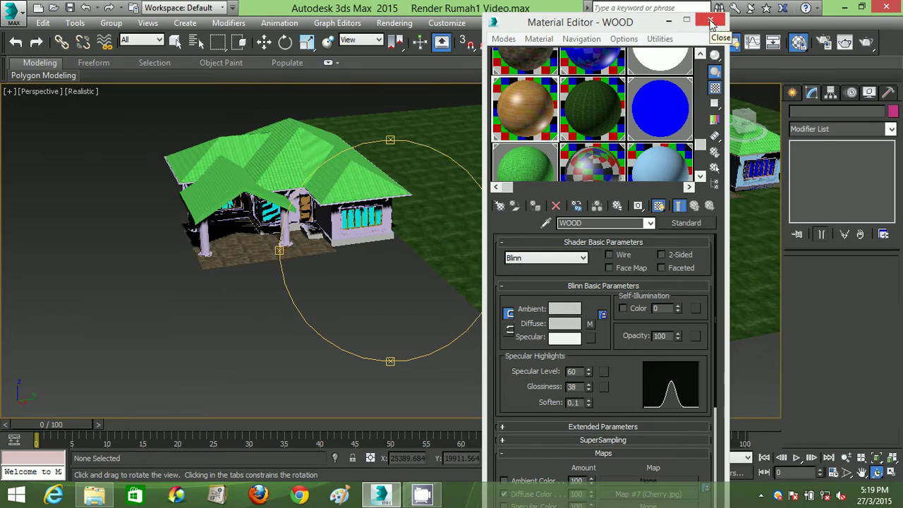
{"action": "left_click", "coordinate": [710, 21]}
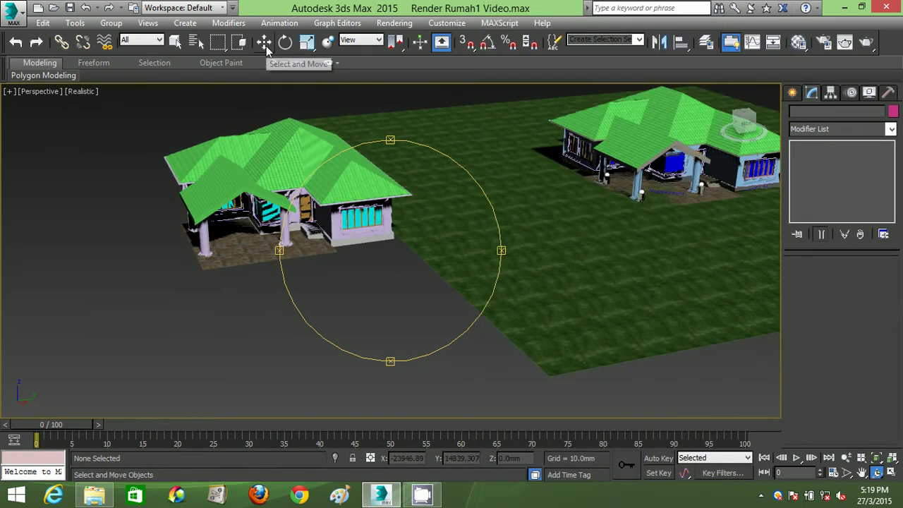
In Left view, box-select the duplicate right-hand house and delete it
{"action": "left_click", "coordinate": [266, 44]}
{"action": "key", "text": "l"}
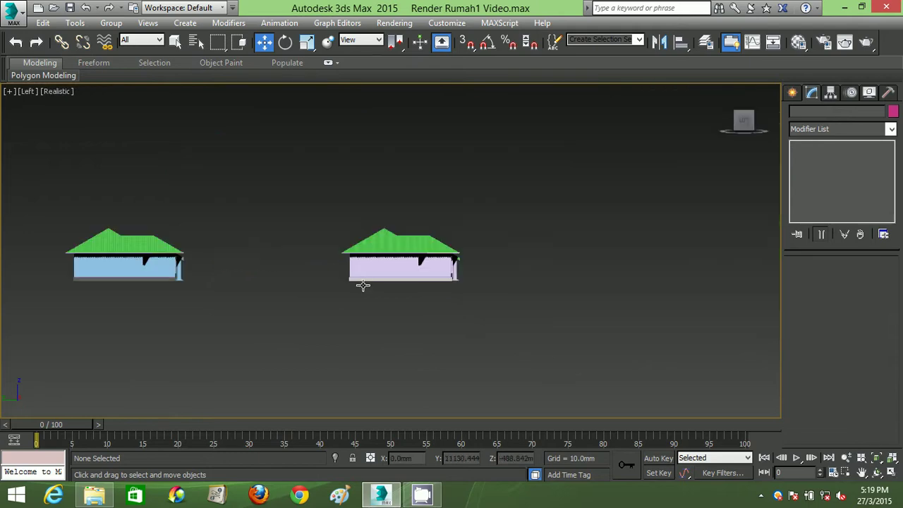
{"action": "left_click_drag", "start_coordinate": [519, 333], "coordinate": [287, 191]}
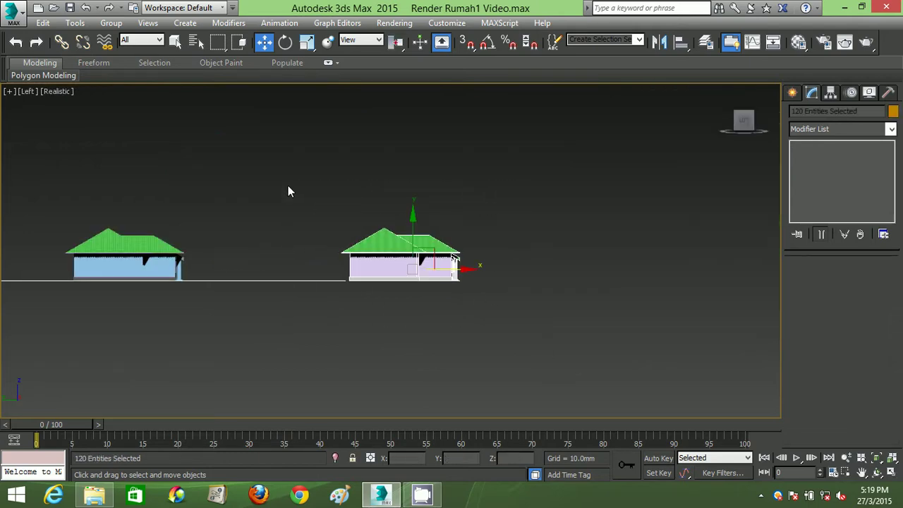
{"action": "key", "text": "Delete"}
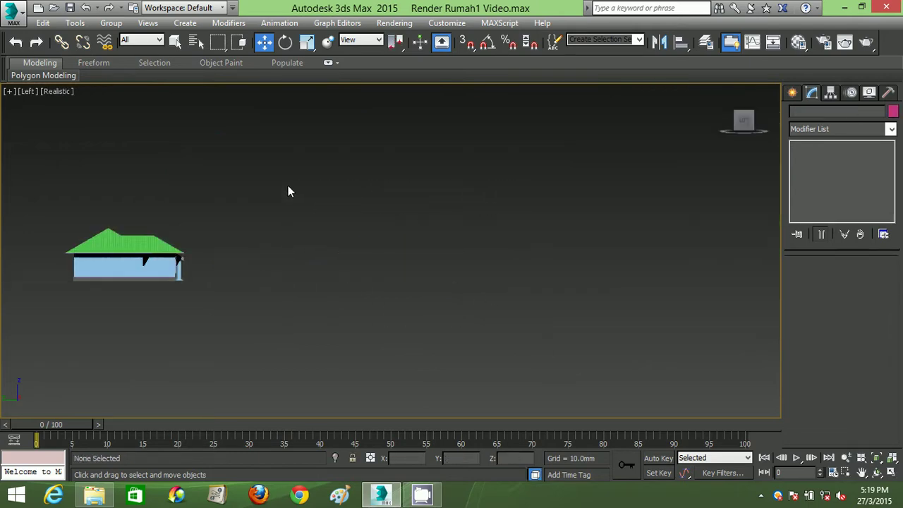
{"action": "key", "text": "ctrl+z"}
{"action": "left_click_drag", "start_coordinate": [514, 315], "coordinate": [350, 206]}
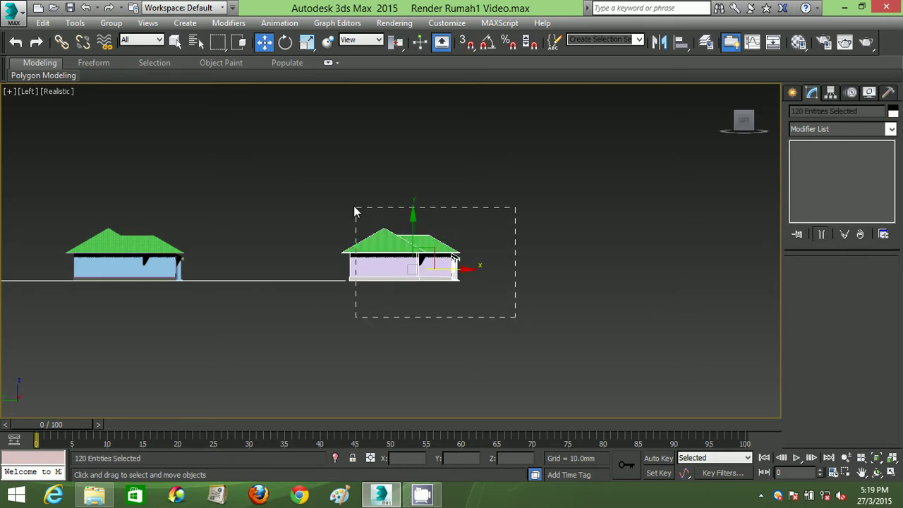
{"action": "key", "text": "Delete"}
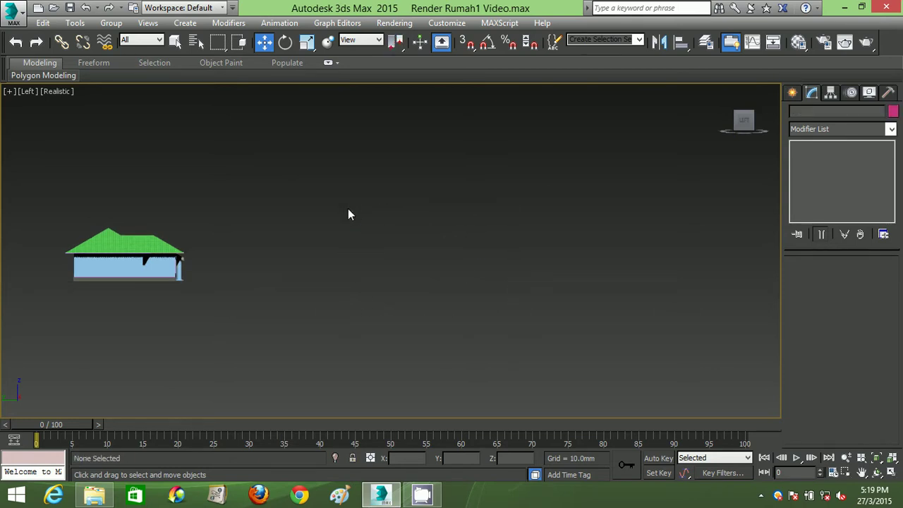
Return to Perspective view and orbit to show the remaining house on the grass
{"action": "key", "text": "p"}
{"action": "left_click", "coordinate": [877, 472]}
{"action": "mouse_move", "coordinate": [389, 257]}
{"action": "left_mouse_down"}
{"action": "mouse_move", "coordinate": [343, 271]}
{"action": "mouse_move", "coordinate": [338, 232]}
{"action": "mouse_move", "coordinate": [411, 235]}
{"action": "mouse_move", "coordinate": [445, 256]}
{"action": "mouse_move", "coordinate": [478, 252]}
{"action": "mouse_move", "coordinate": [270, 231]}
{"action": "mouse_move", "coordinate": [426, 268]}
{"action": "mouse_move", "coordinate": [419, 249]}
{"action": "mouse_move", "coordinate": [349, 306]}
{"action": "mouse_move", "coordinate": [371, 280]}
{"action": "left_mouse_up"}
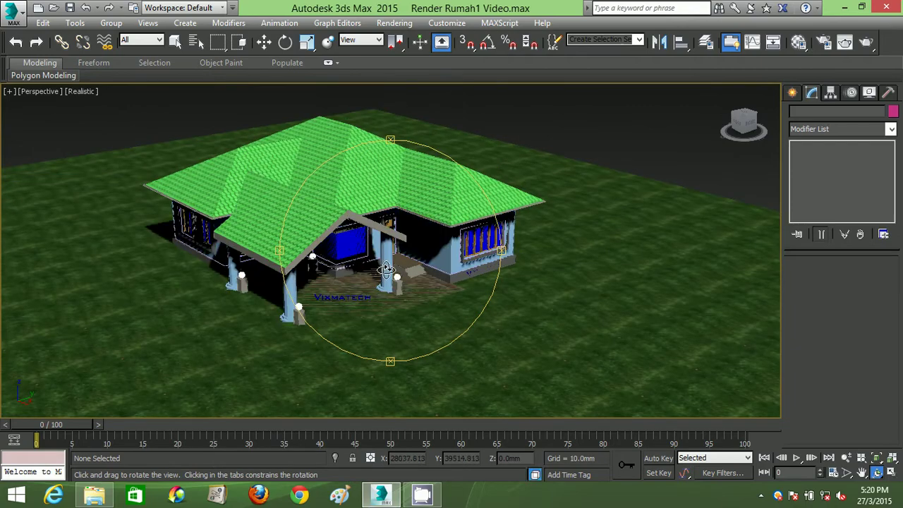
{"action": "left_click", "coordinate": [397, 23]}
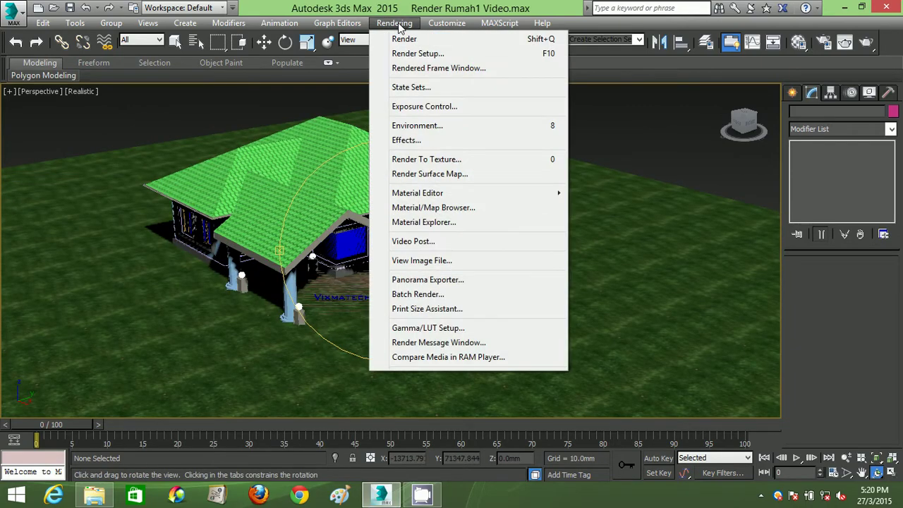
{"action": "left_click", "coordinate": [417, 53]}
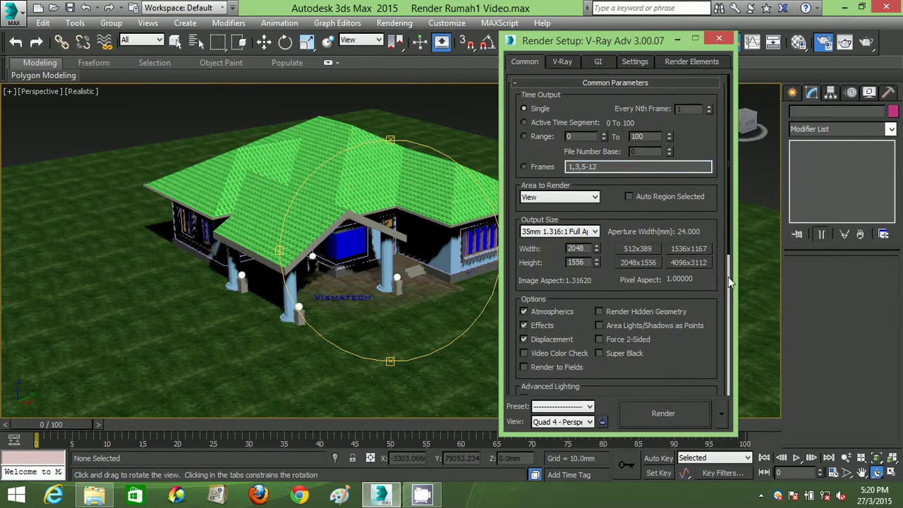
{"action": "scroll", "coordinate": [729, 279], "scroll_direction": "down", "scroll_amount": 5}
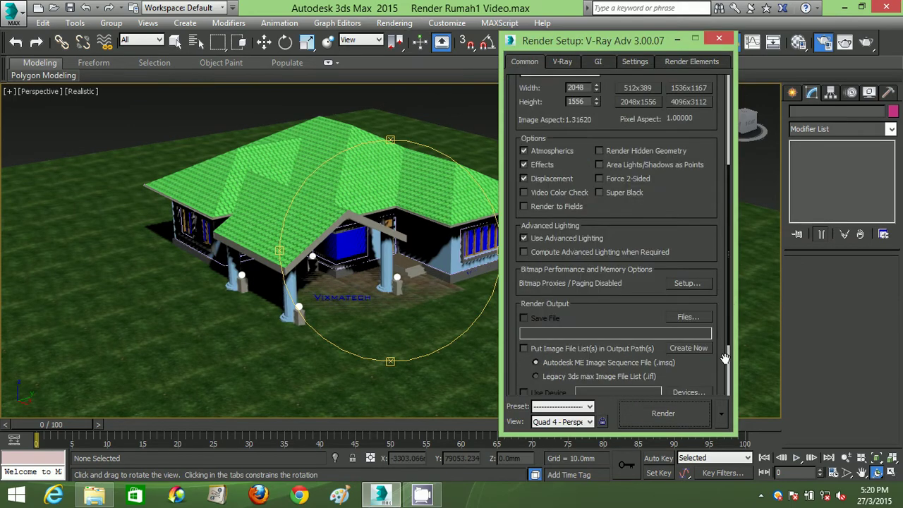
{"action": "scroll", "coordinate": [728, 330], "scroll_direction": "down", "scroll_amount": 3}
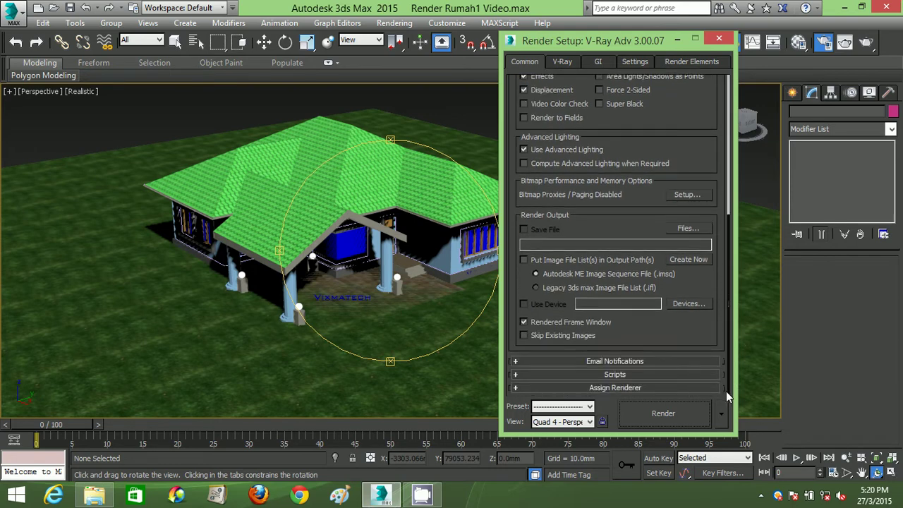
{"action": "left_click", "coordinate": [615, 387]}
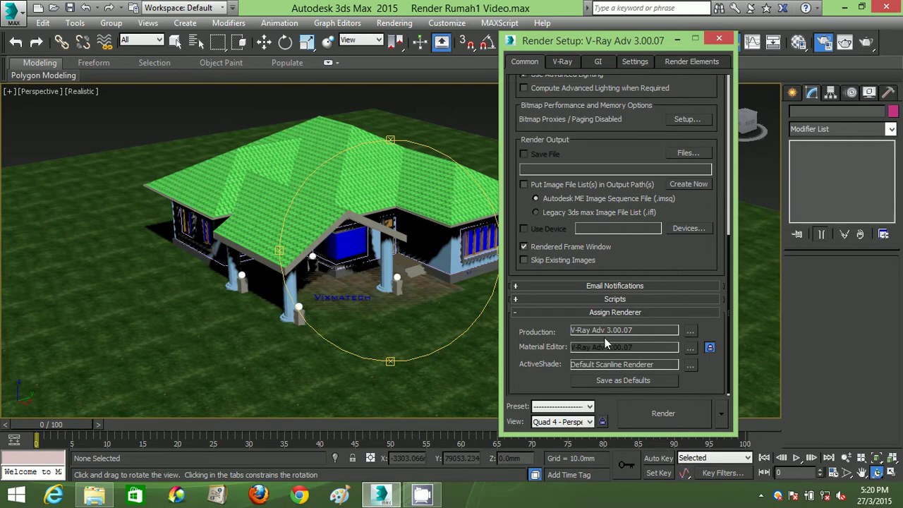
{"action": "left_click", "coordinate": [680, 416]}
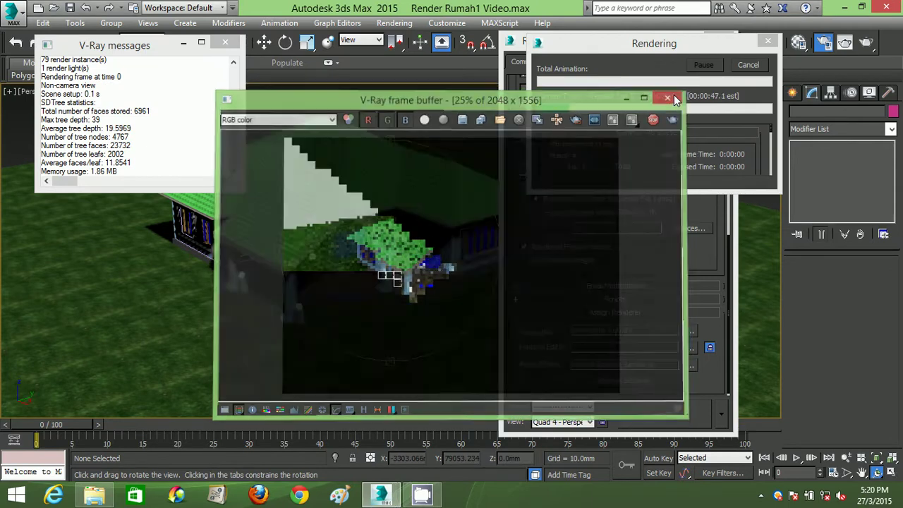
{"action": "left_click", "coordinate": [673, 96]}
{"action": "left_click", "coordinate": [752, 65]}
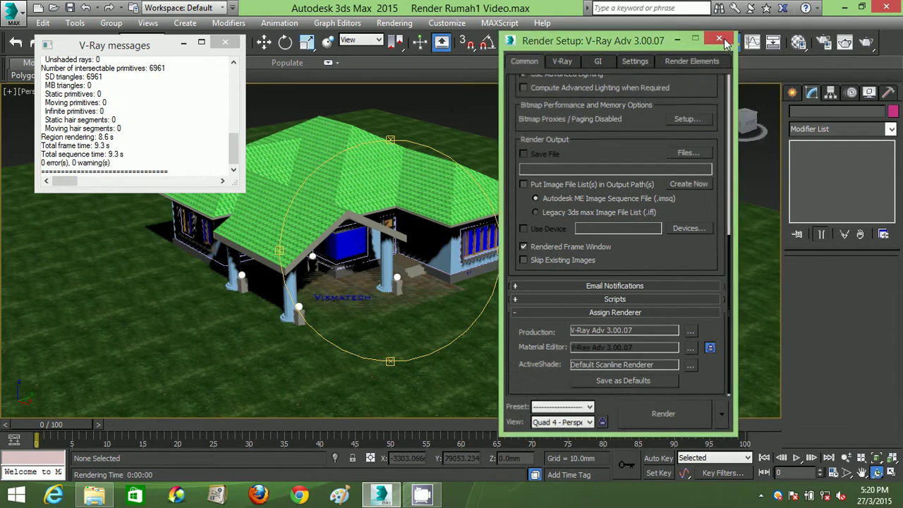
{"action": "left_click", "coordinate": [728, 41]}
{"action": "left_click", "coordinate": [222, 43]}
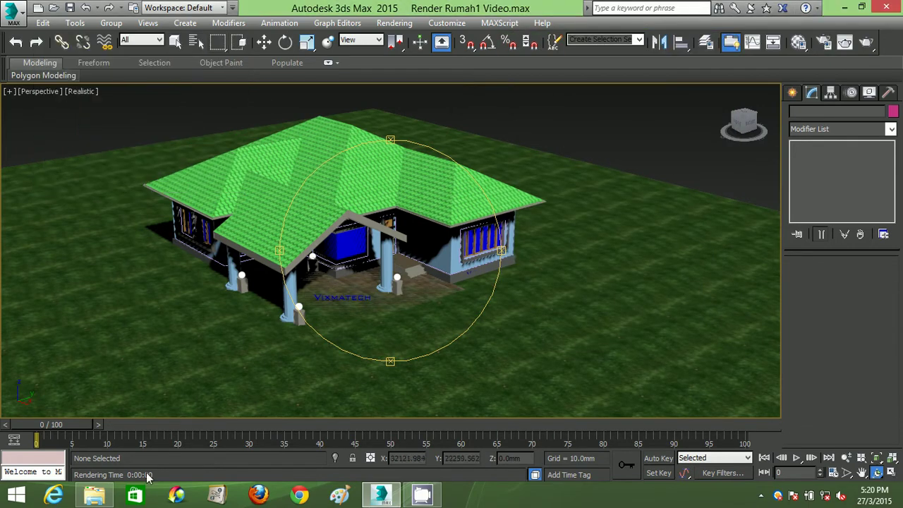
{"action": "left_click", "coordinate": [104, 497]}
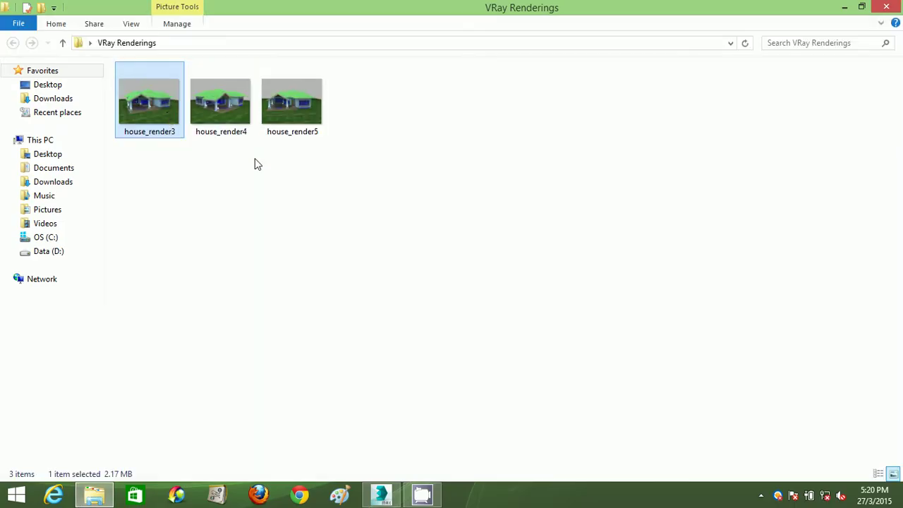
{"action": "left_click", "coordinate": [255, 159]}
{"action": "double_click", "coordinate": [169, 111]}
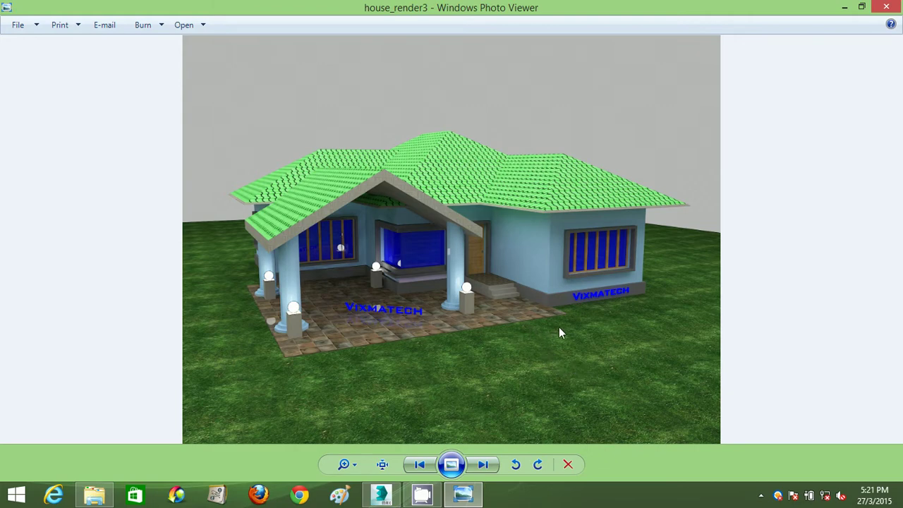
{"action": "left_click", "coordinate": [482, 466]}
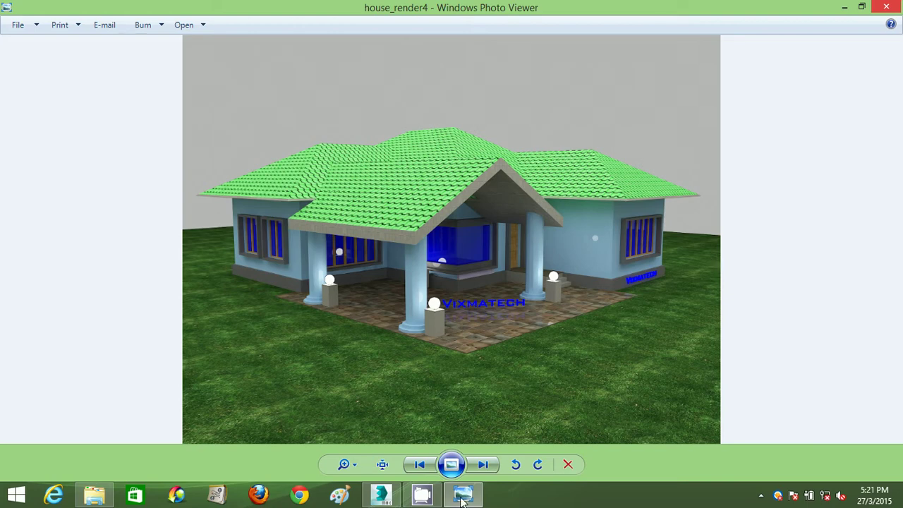
{"action": "left_click", "coordinate": [484, 467]}
{"action": "left_click", "coordinate": [486, 467]}
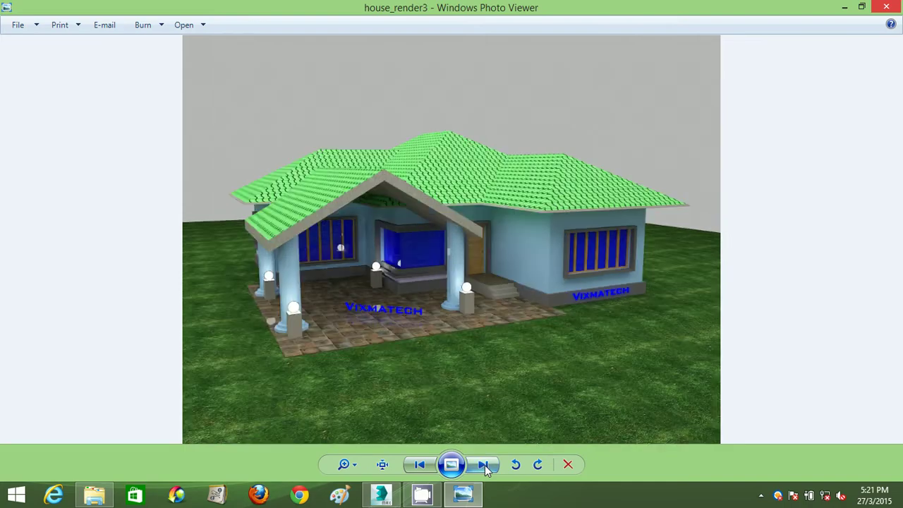
{"action": "left_click", "coordinate": [896, 12]}
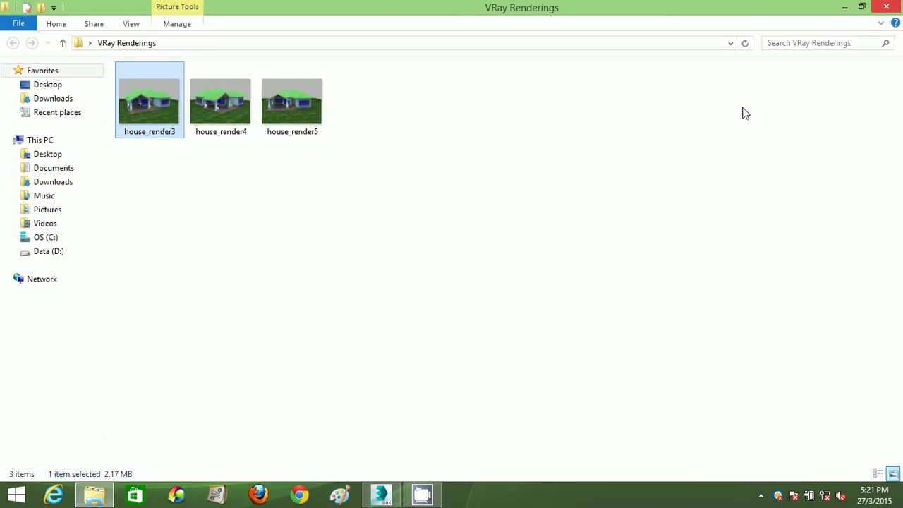
{"action": "left_click", "coordinate": [381, 493]}
{"action": "mouse_move", "coordinate": [296, 213]}
{"action": "left_mouse_down"}
{"action": "mouse_move", "coordinate": [316, 197]}
{"action": "mouse_move", "coordinate": [336, 213]}
{"action": "mouse_move", "coordinate": [274, 119]}
{"action": "mouse_move", "coordinate": [298, 124]}
{"action": "left_mouse_up"}
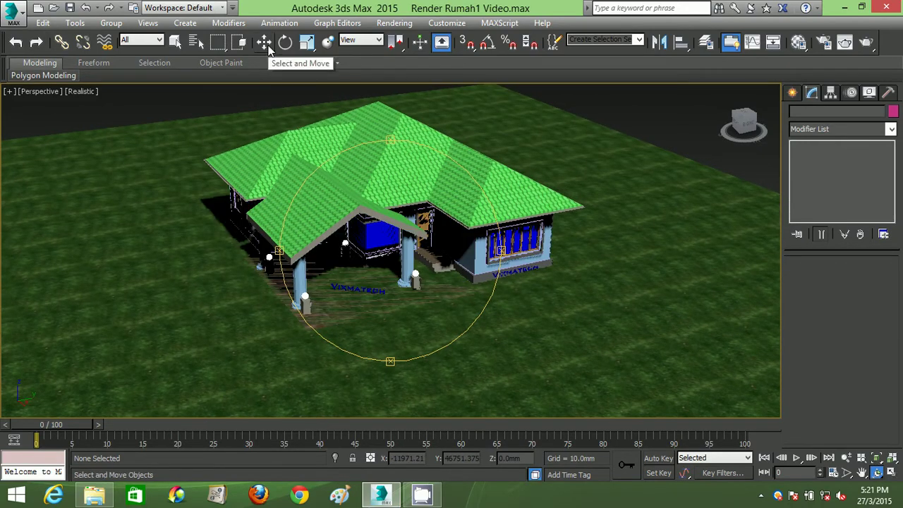
Confirm V-Ray Adv 3.00.07 is the assigned renderer in Render Setup, then orbit around the house
{"action": "left_click", "coordinate": [394, 24]}
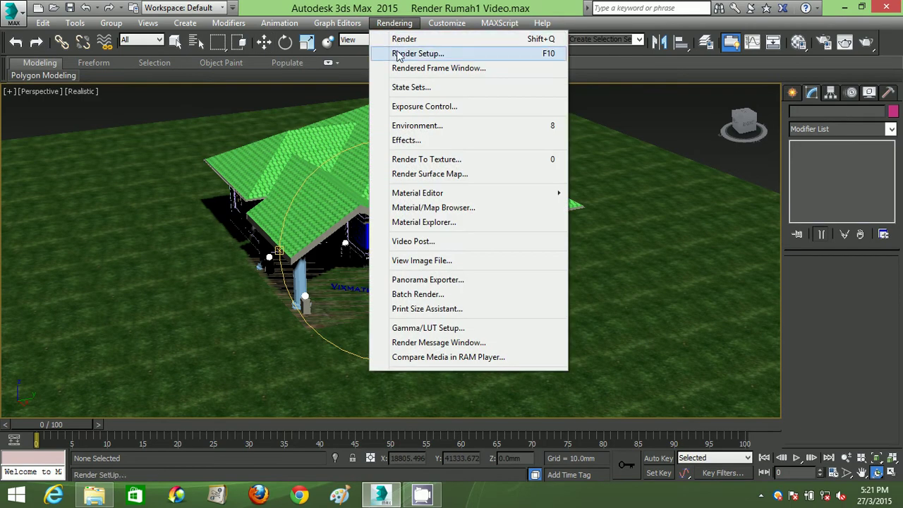
{"action": "left_click", "coordinate": [399, 55]}
{"action": "mouse_move", "coordinate": [728, 282]}
{"action": "left_mouse_down"}
{"action": "mouse_move", "coordinate": [721, 146]}
{"action": "mouse_move", "coordinate": [733, 161]}
{"action": "mouse_move", "coordinate": [725, 327]}
{"action": "left_mouse_up"}
{"action": "left_click", "coordinate": [636, 388]}
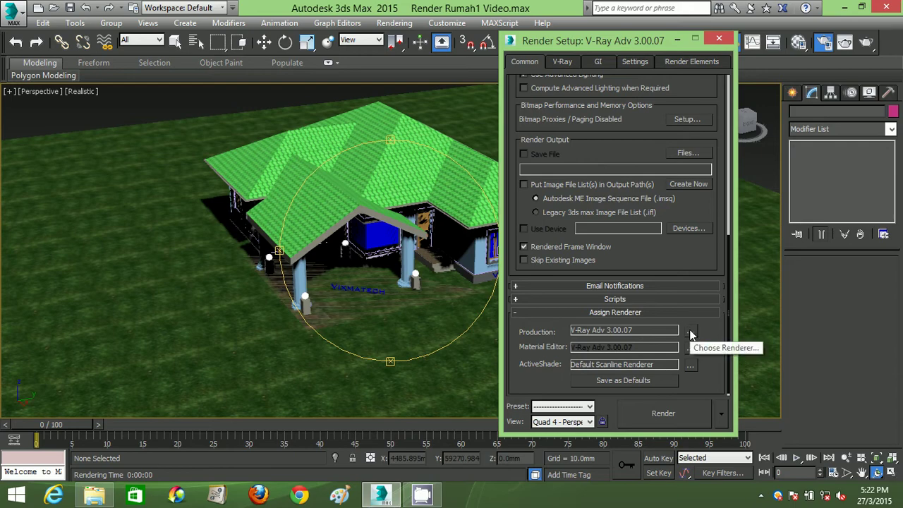
{"action": "left_click", "coordinate": [720, 39]}
{"action": "mouse_move", "coordinate": [437, 267]}
{"action": "left_mouse_down"}
{"action": "mouse_move", "coordinate": [439, 255]}
{"action": "mouse_move", "coordinate": [404, 254]}
{"action": "mouse_move", "coordinate": [442, 251]}
{"action": "mouse_move", "coordinate": [409, 253]}
{"action": "left_mouse_up"}
{"action": "left_click", "coordinate": [264, 42]}
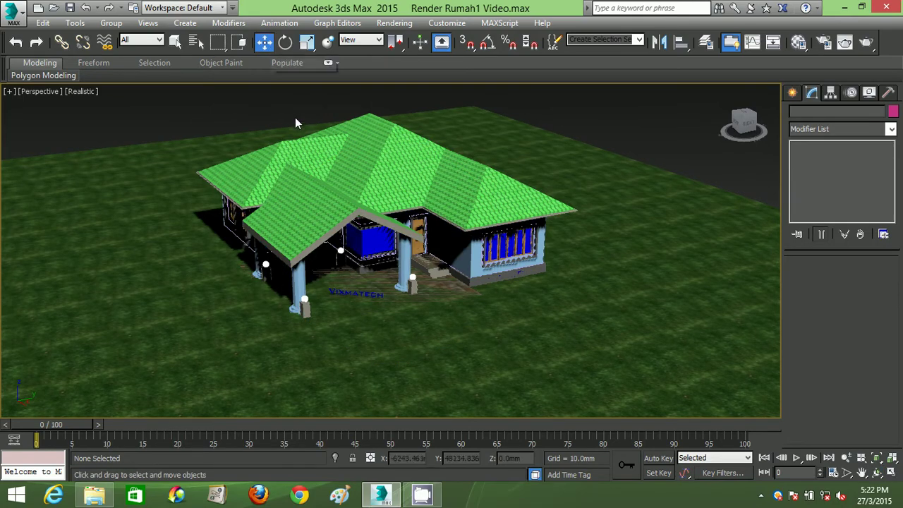
Zoom in and back out on the whole house in the perspective view
{"action": "scroll", "coordinate": [395, 210], "scroll_direction": "up", "scroll_amount": 2}
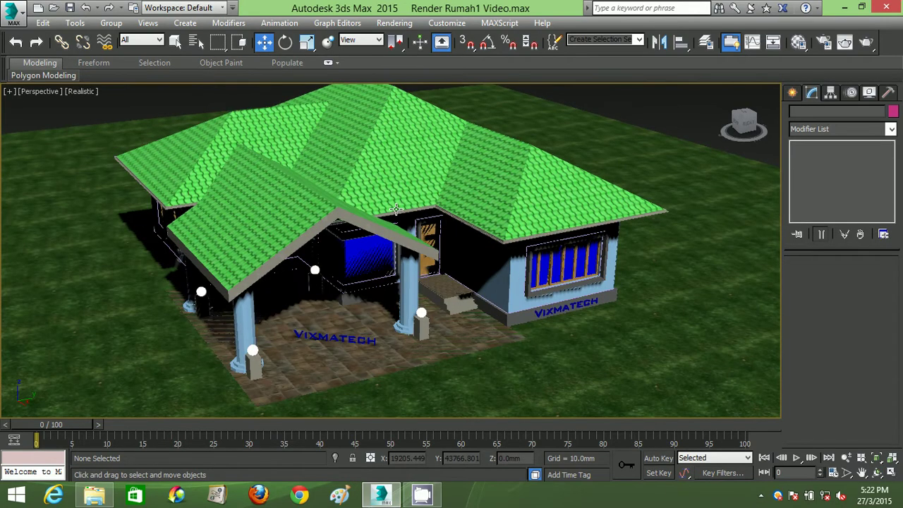
{"action": "scroll", "coordinate": [396, 210], "scroll_direction": "down", "scroll_amount": 3}
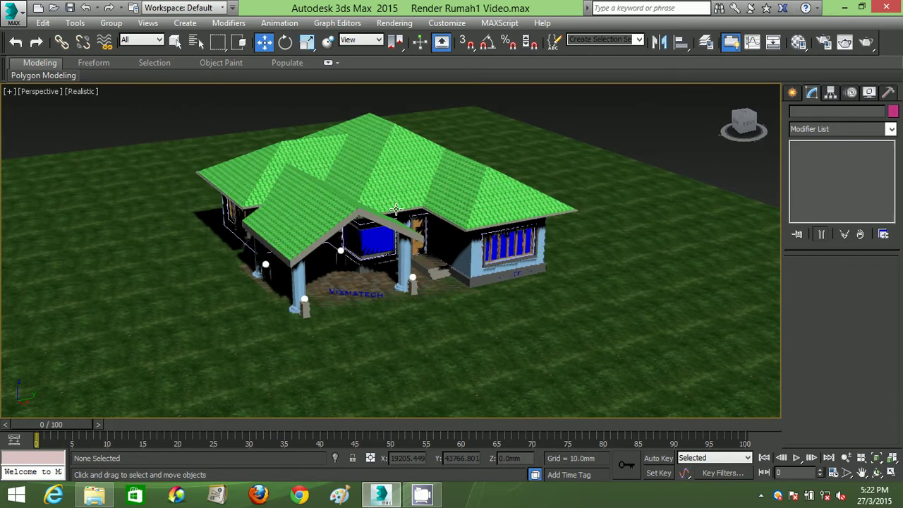